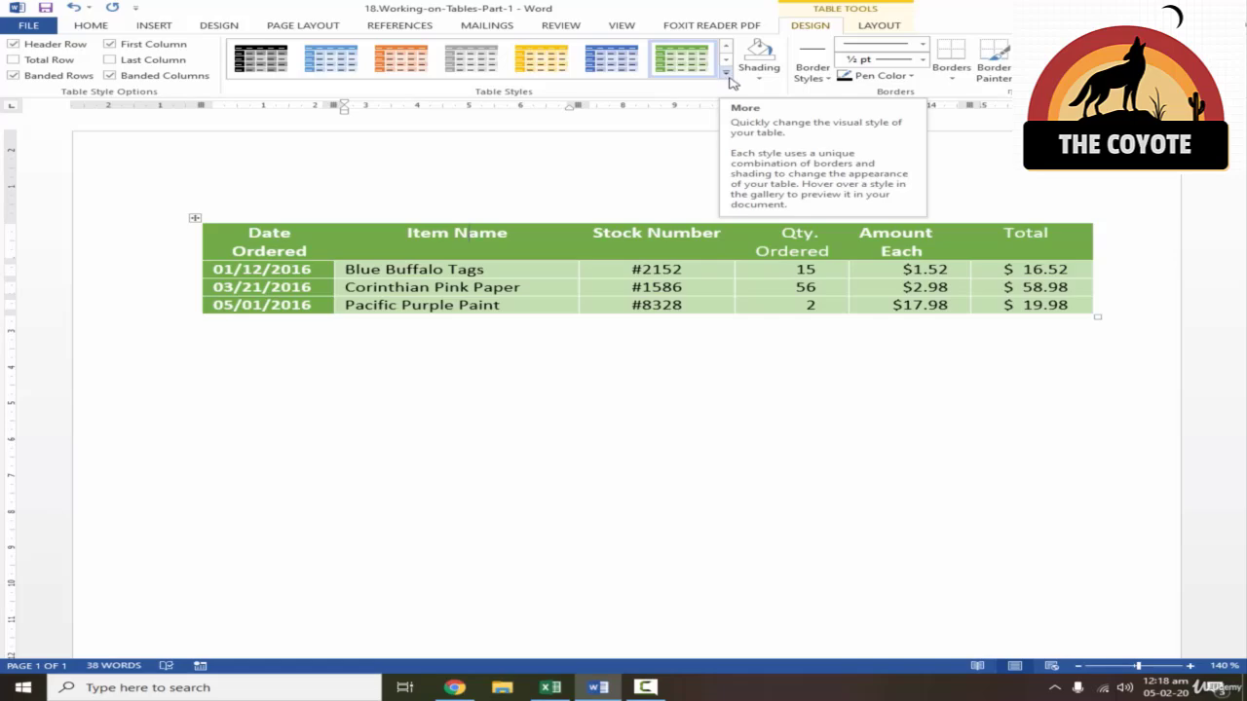
- Browse the table style gallery and apply the first Plain Tables style, with black gridlines, to the order table
{"action": "left_click", "coordinate": [726, 73]}
{"action": "scroll", "coordinate": [730, 175], "scroll_direction": "down", "scroll_amount": 5}
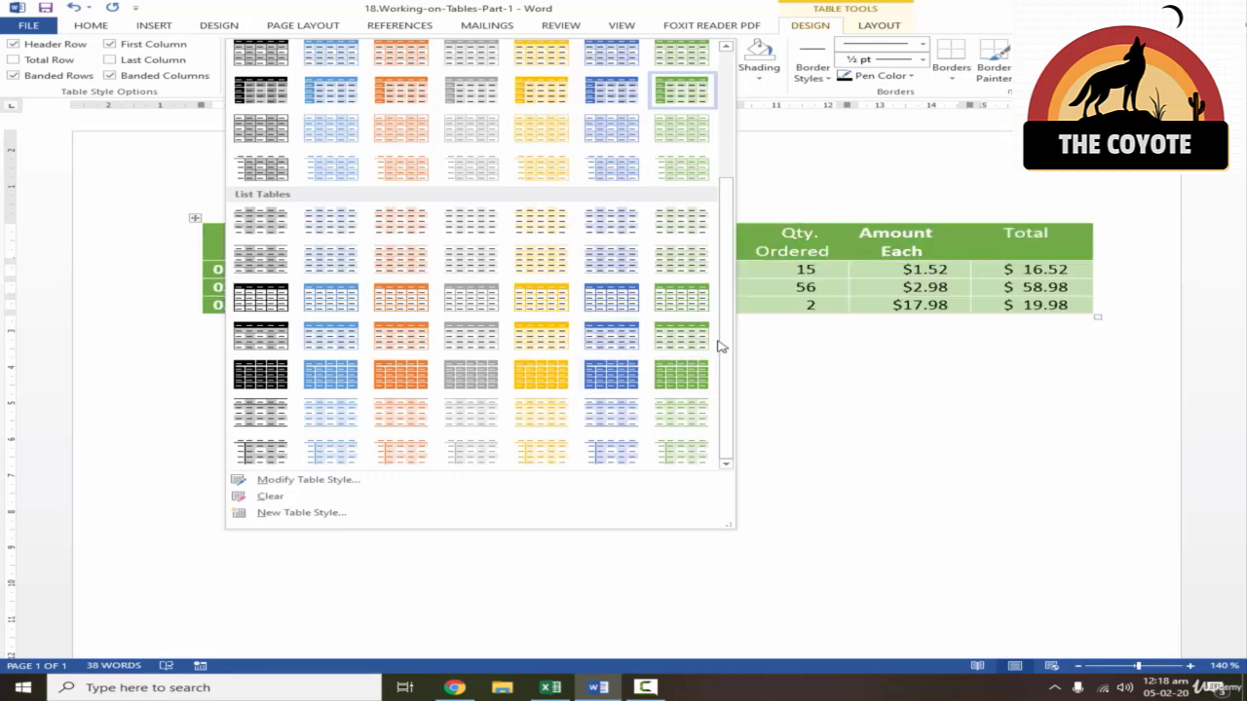
{"action": "left_click", "coordinate": [854, 293]}
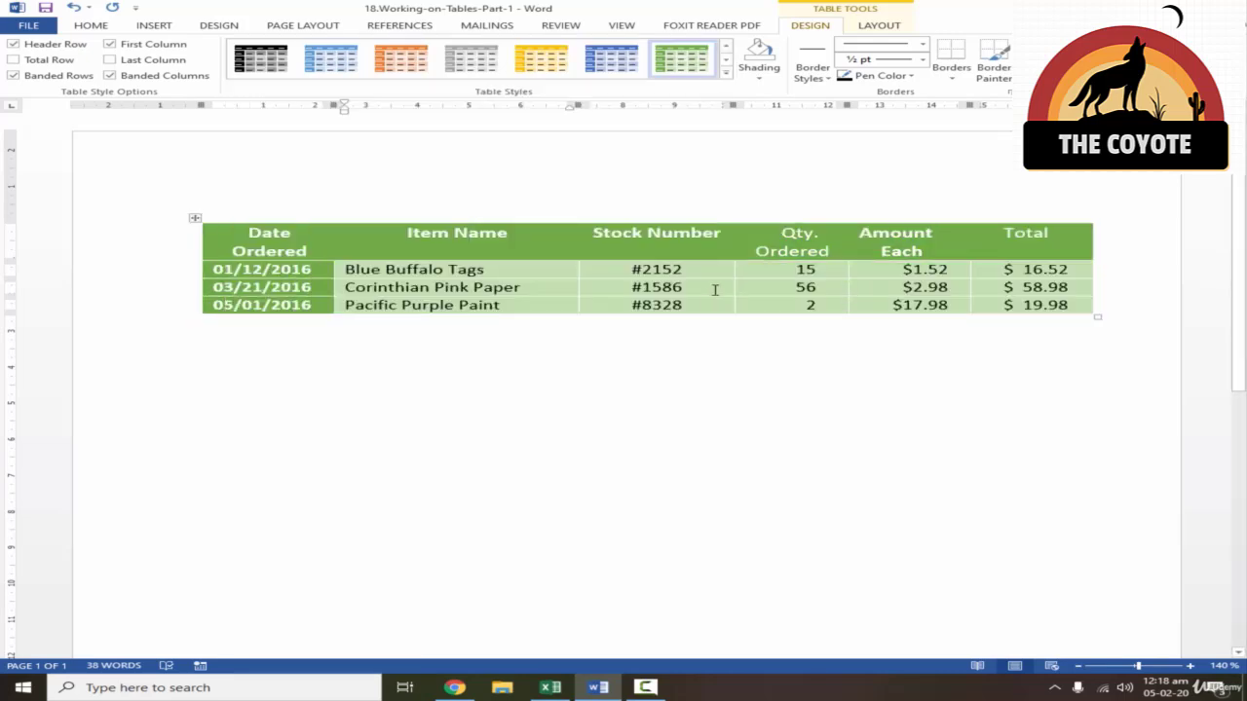
{"action": "left_click", "coordinate": [726, 74]}
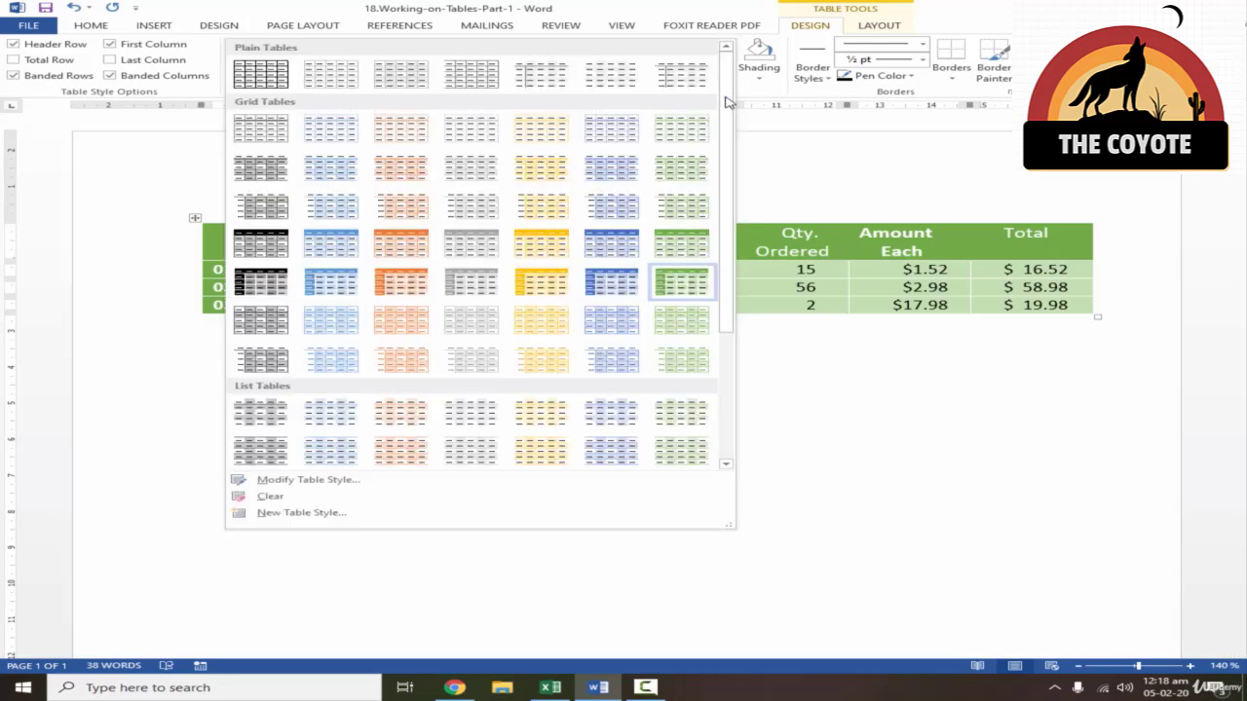
{"action": "left_click", "coordinate": [258, 77]}
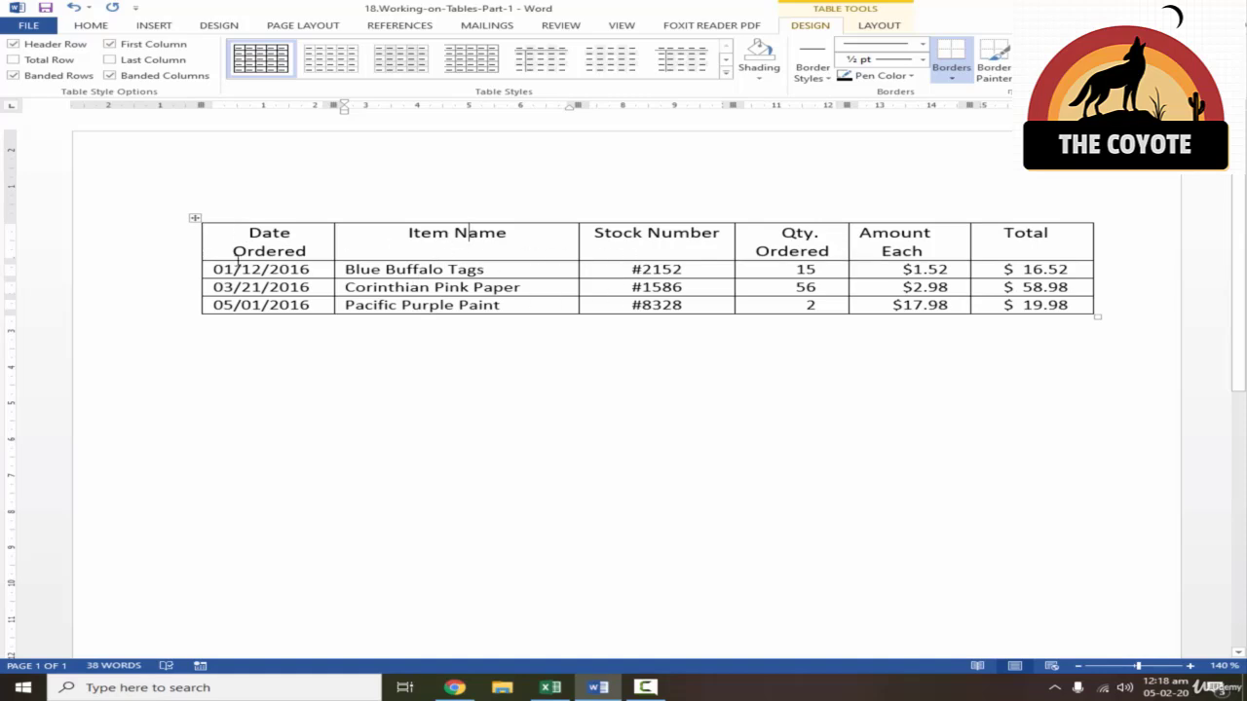
- Try No Border on the entire table and undo the border removal
{"action": "left_click", "coordinate": [195, 218]}
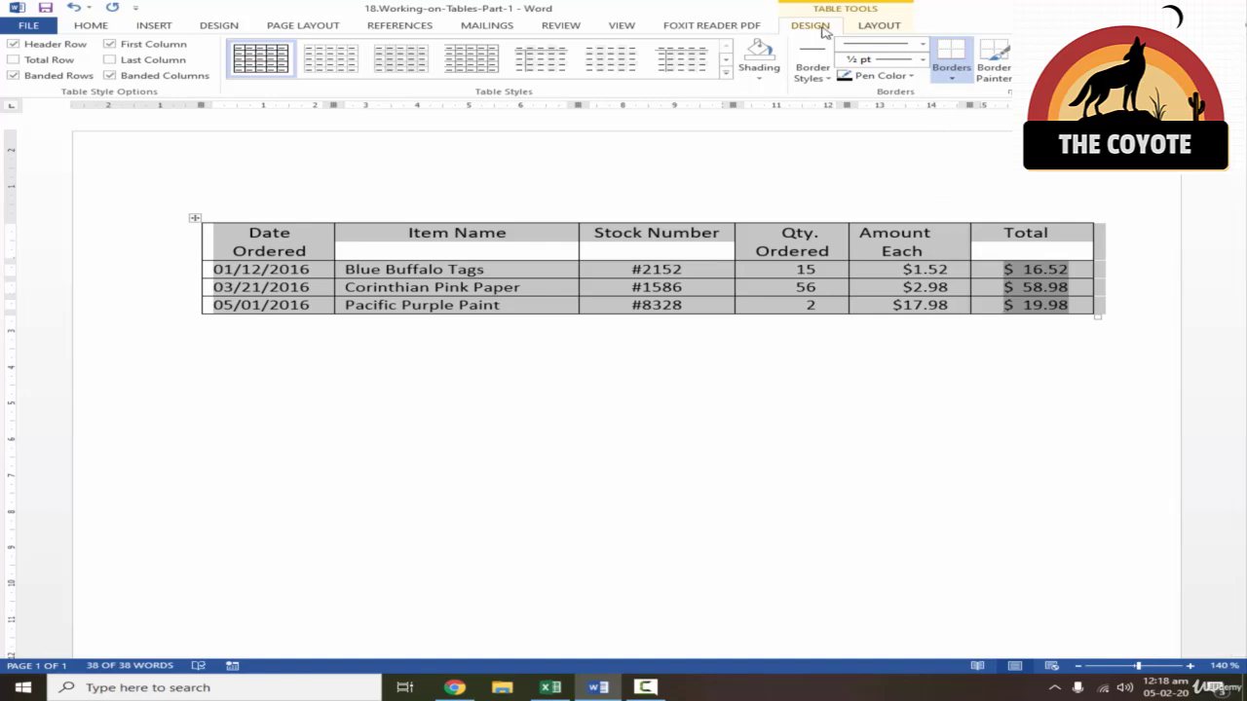
{"action": "left_click", "coordinate": [954, 78]}
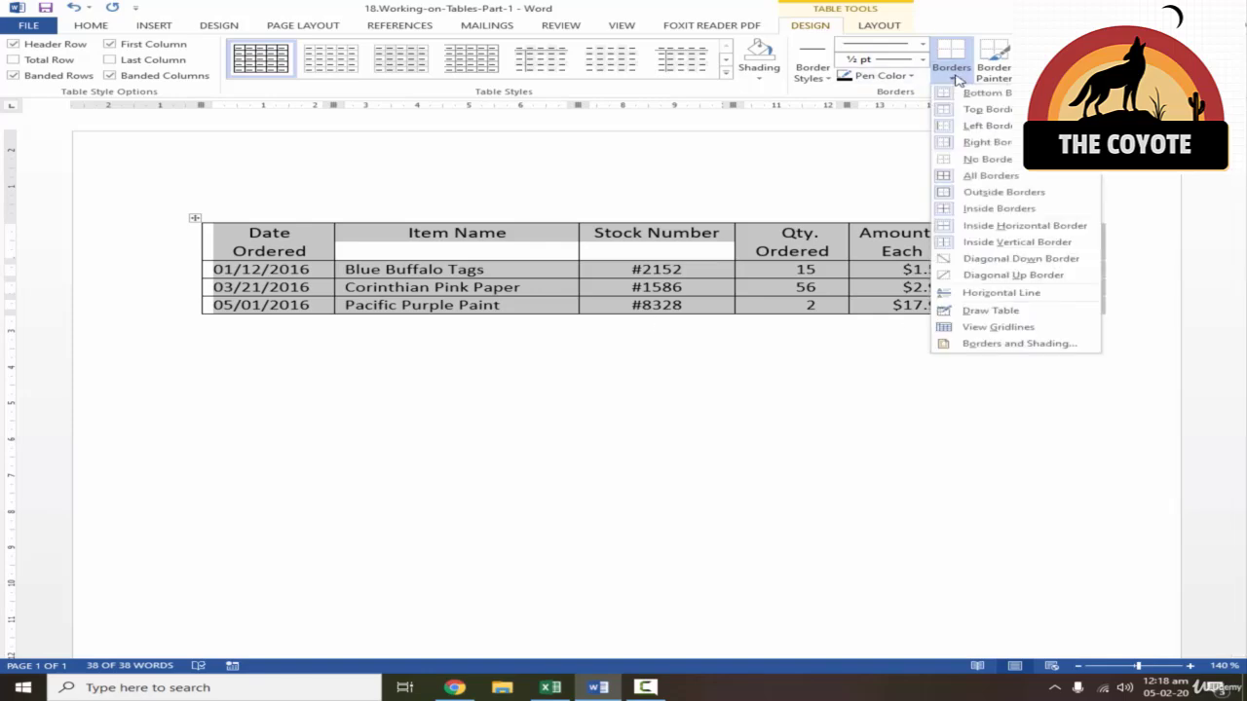
{"action": "left_click", "coordinate": [987, 159]}
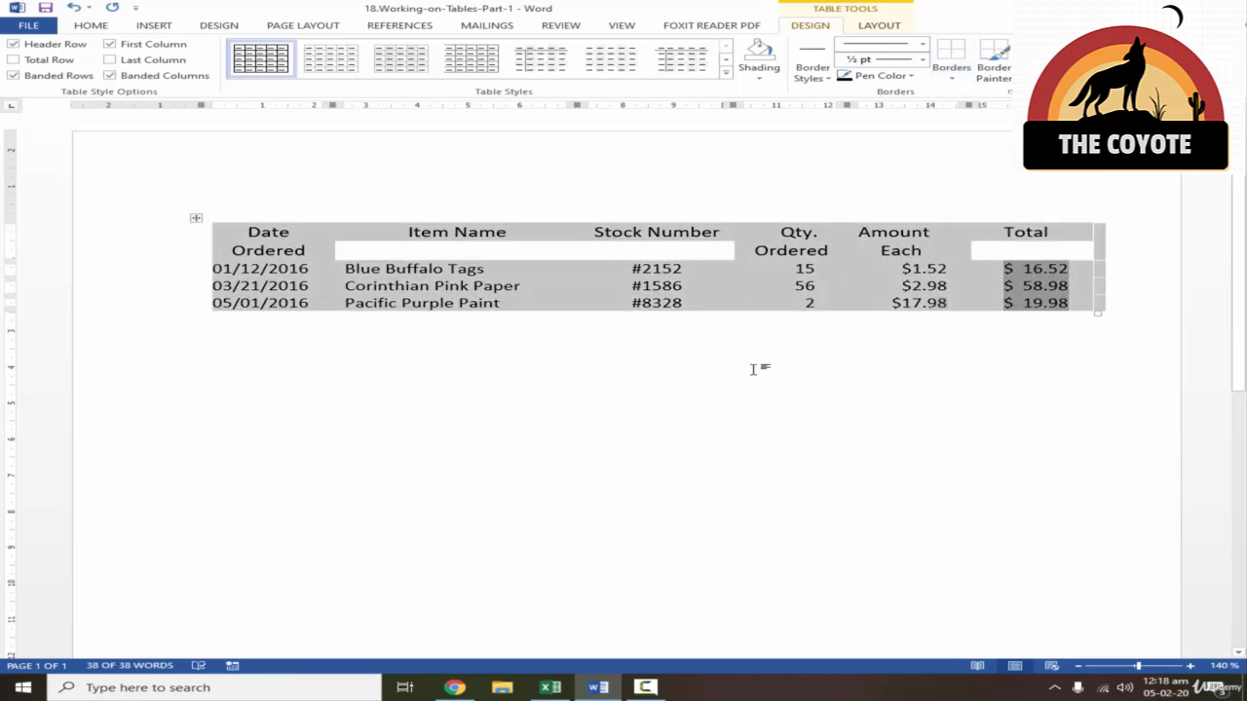
{"action": "left_click", "coordinate": [740, 303]}
{"action": "left_click", "coordinate": [640, 256]}
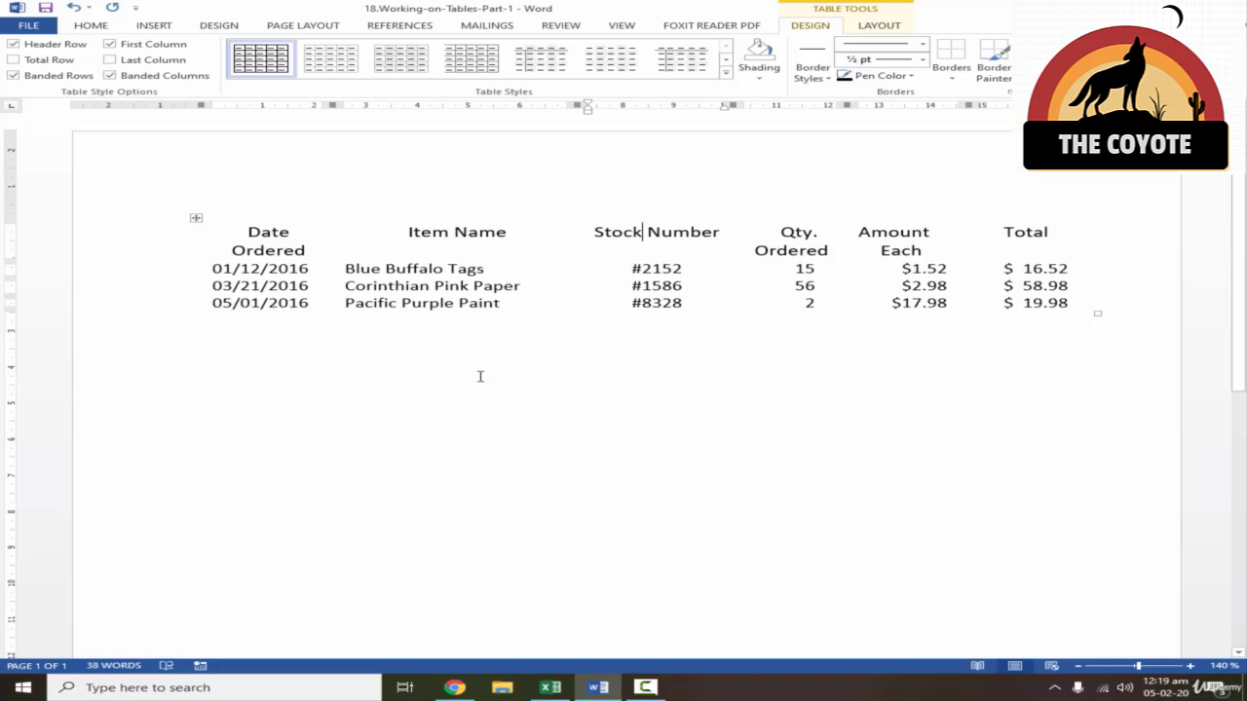
{"action": "key", "text": "ctrl+z"}
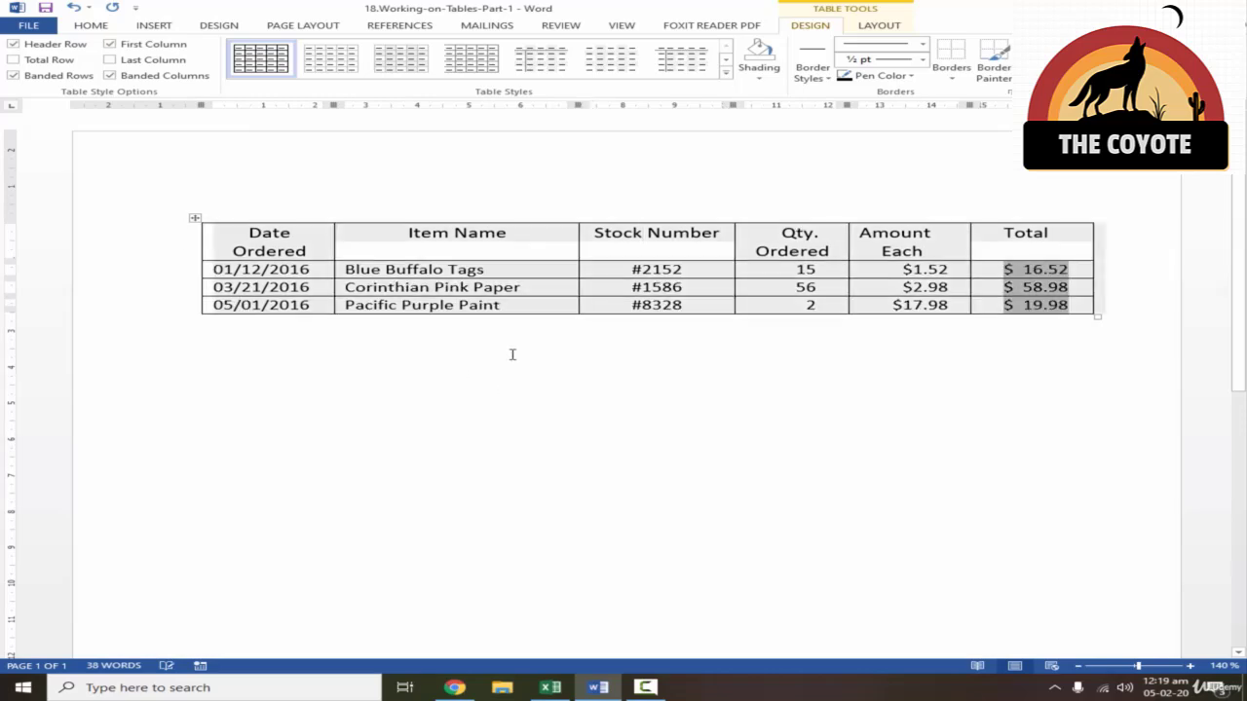
{"action": "left_click", "coordinate": [604, 348]}
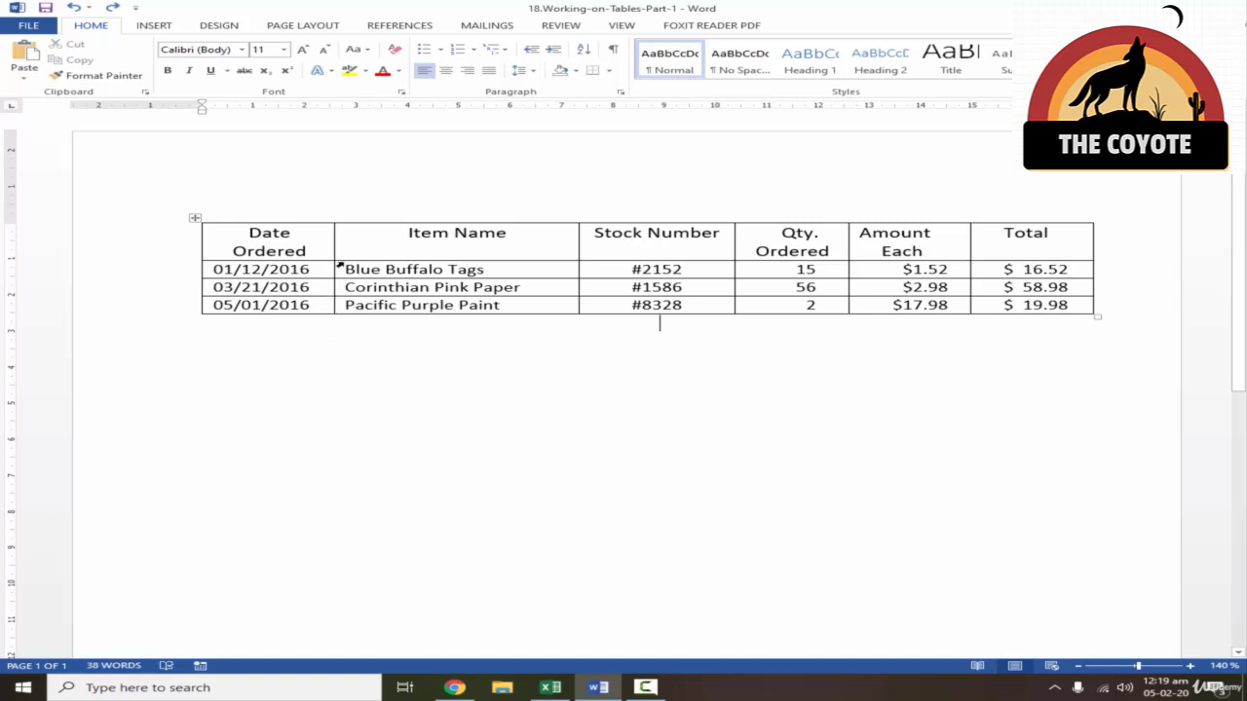
- Narrow the Date Ordered, Item Name and Stock Number columns by hand, and widen Item Name slightly again
{"action": "left_click_drag", "start_coordinate": [334, 249], "coordinate": [291, 247]}
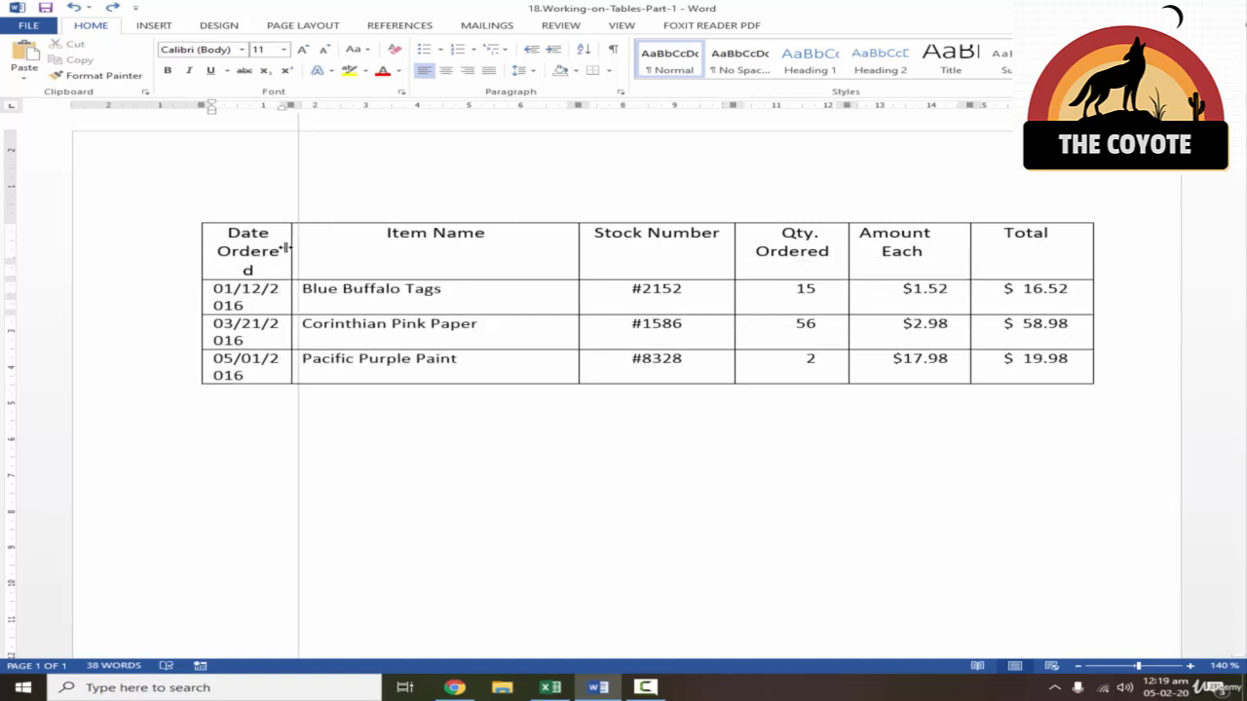
{"action": "left_click_drag", "start_coordinate": [579, 247], "coordinate": [424, 248]}
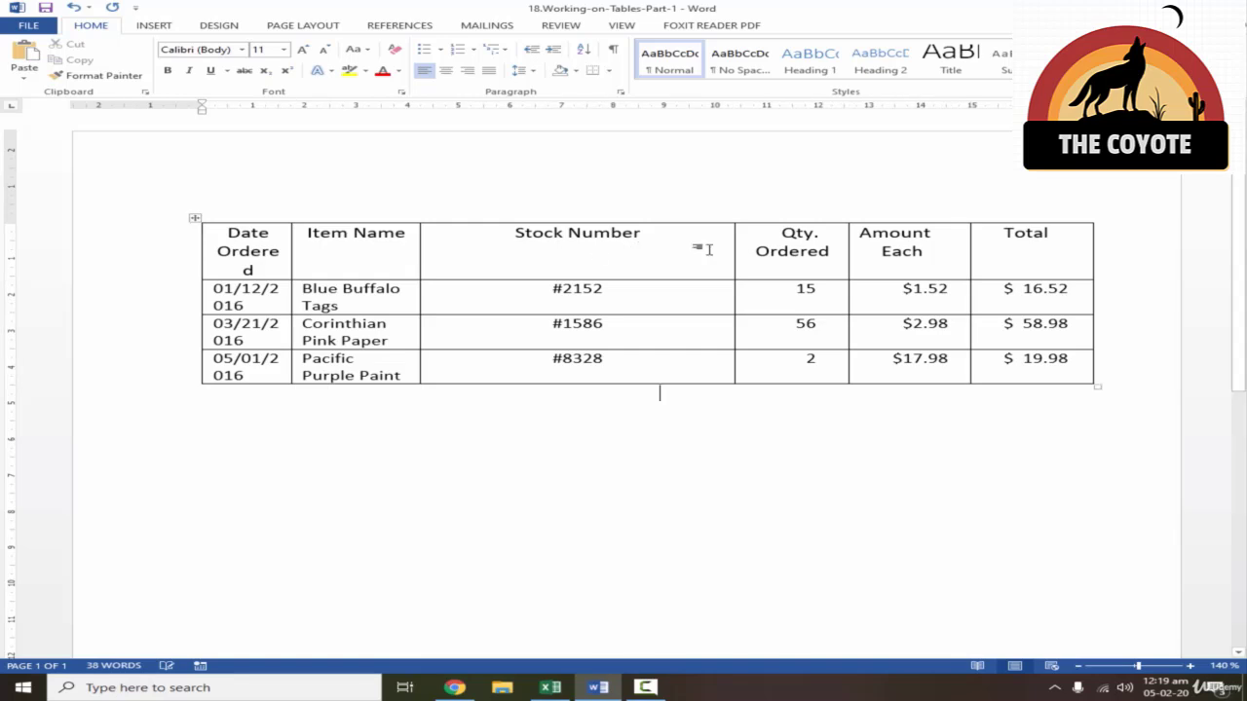
{"action": "left_click_drag", "start_coordinate": [732, 250], "coordinate": [473, 250]}
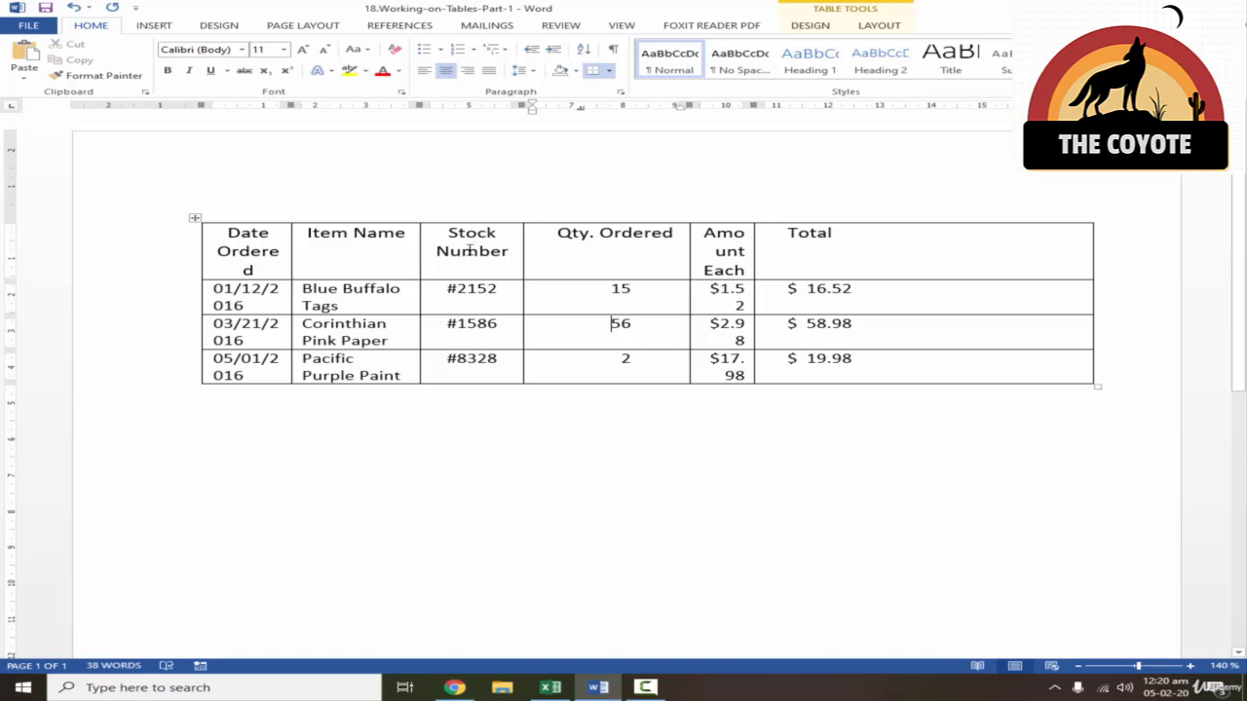
{"action": "left_click_drag", "start_coordinate": [419, 246], "coordinate": [446, 247]}
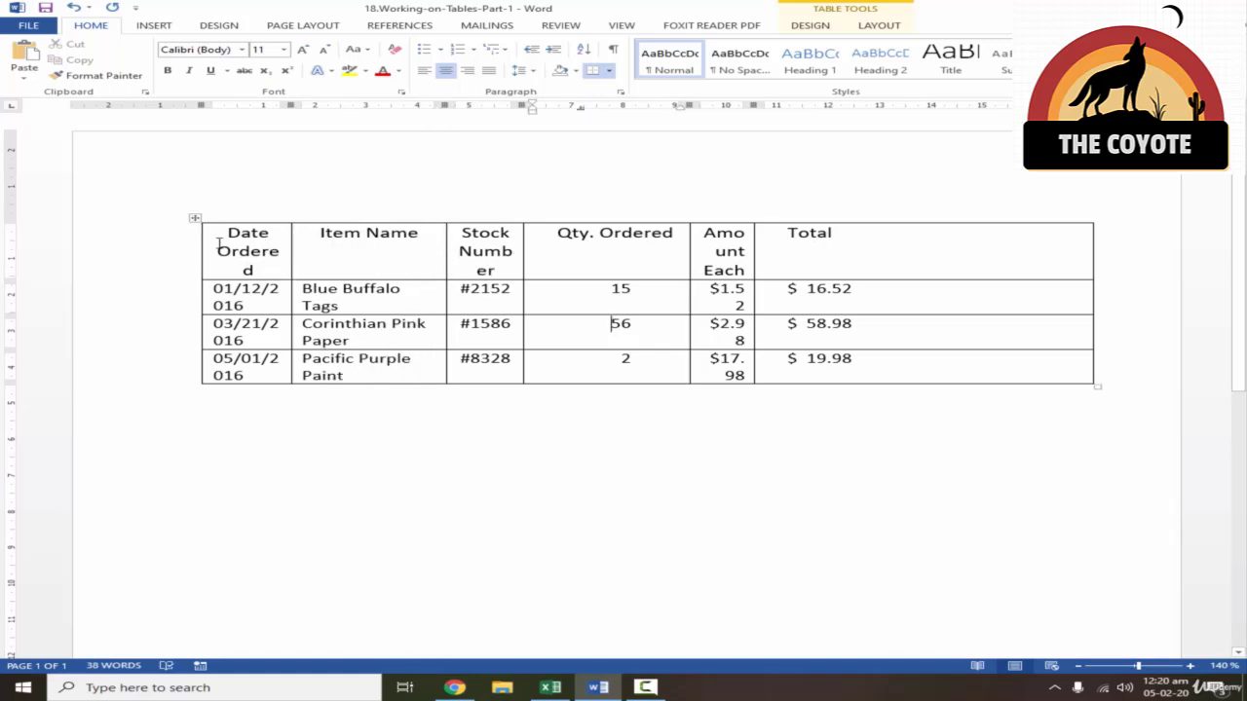
- AutoFit the whole table to its contents and widen the Total and Item Name columns so each entry fits on one line
{"action": "left_click", "coordinate": [194, 217]}
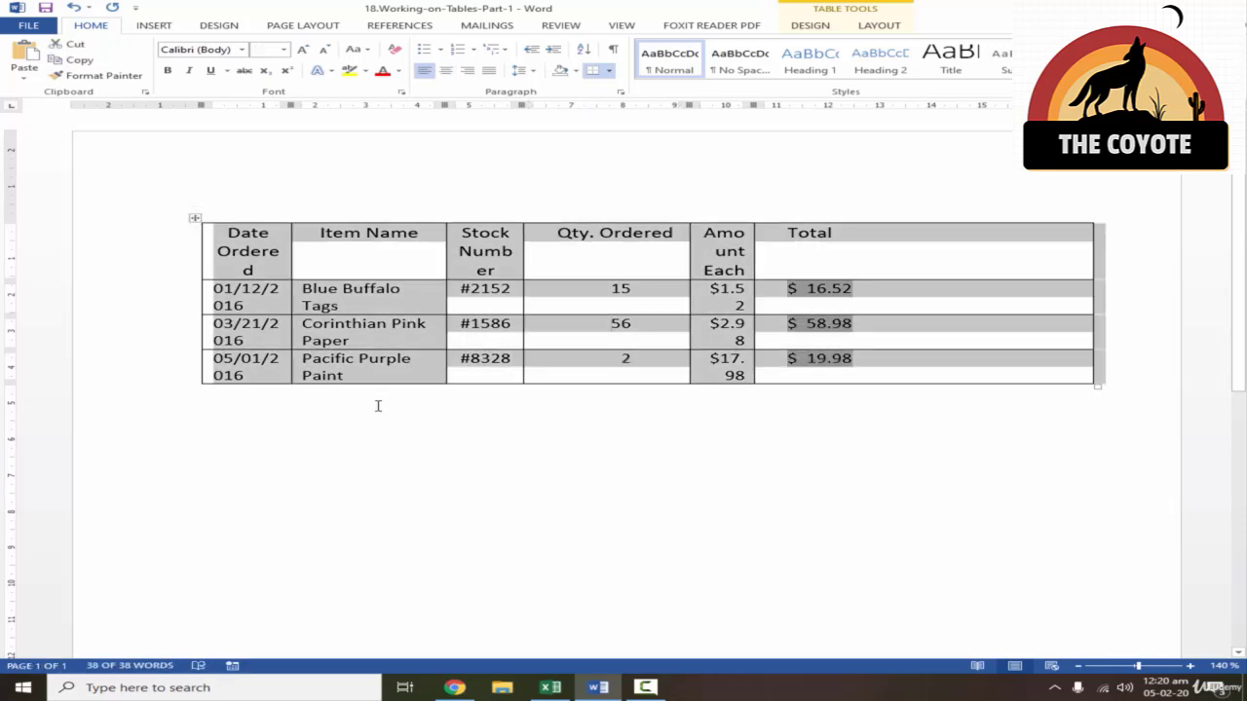
{"action": "left_click", "coordinate": [875, 27]}
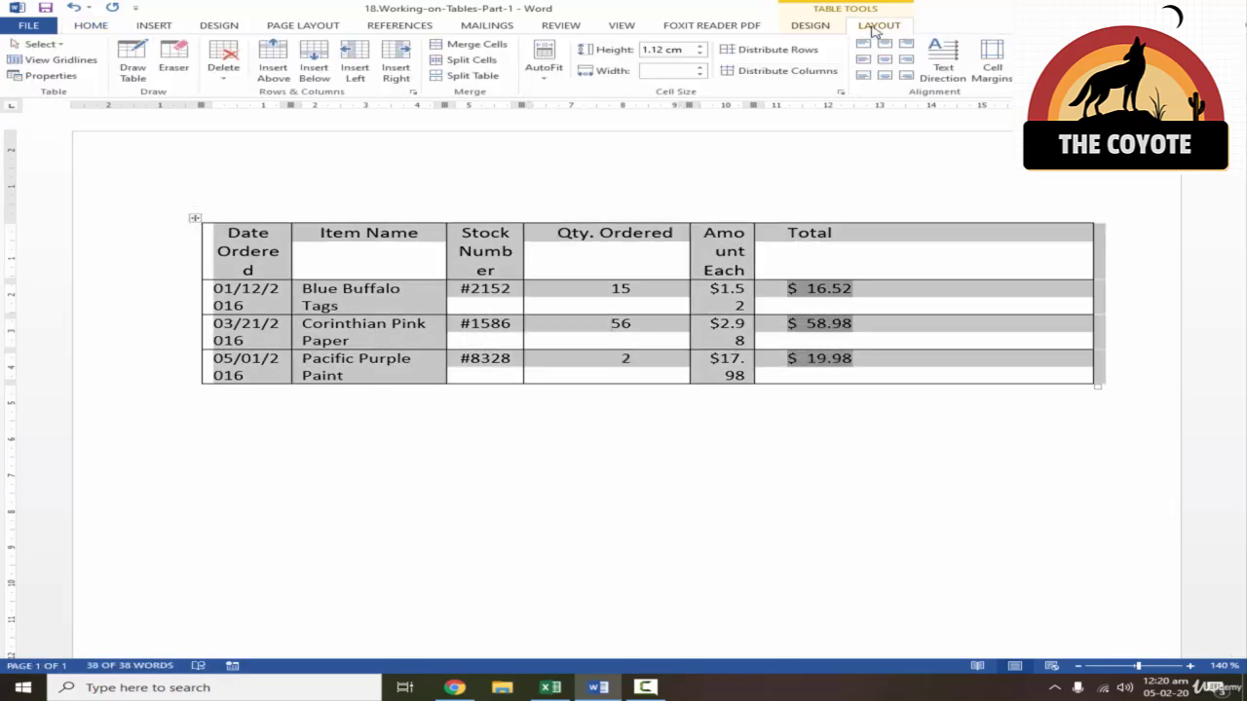
{"action": "left_click", "coordinate": [548, 83]}
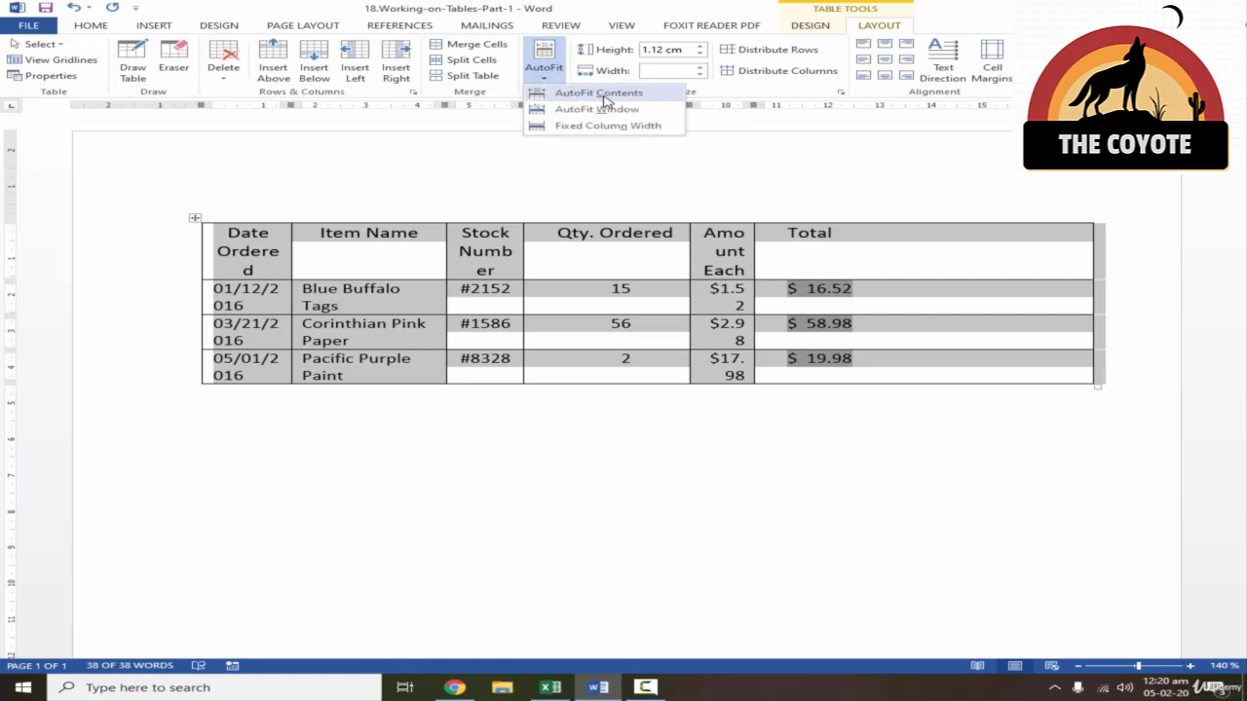
{"action": "left_click", "coordinate": [640, 97]}
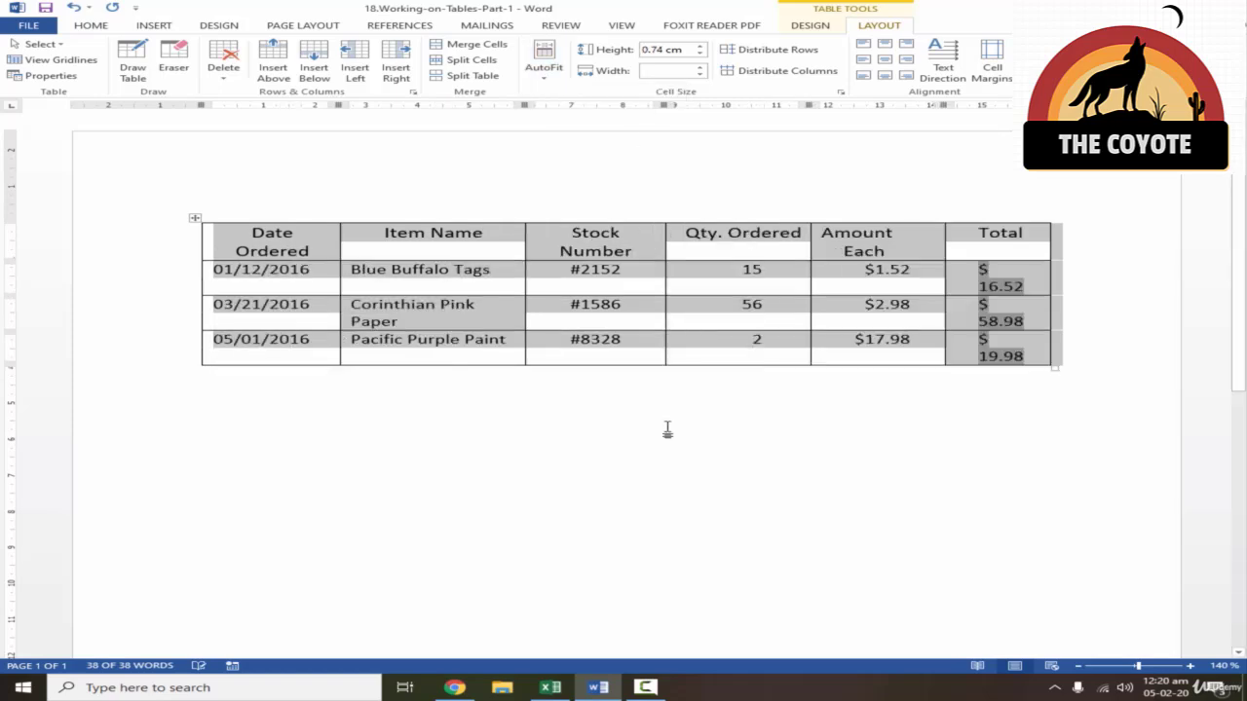
{"action": "left_click", "coordinate": [669, 395]}
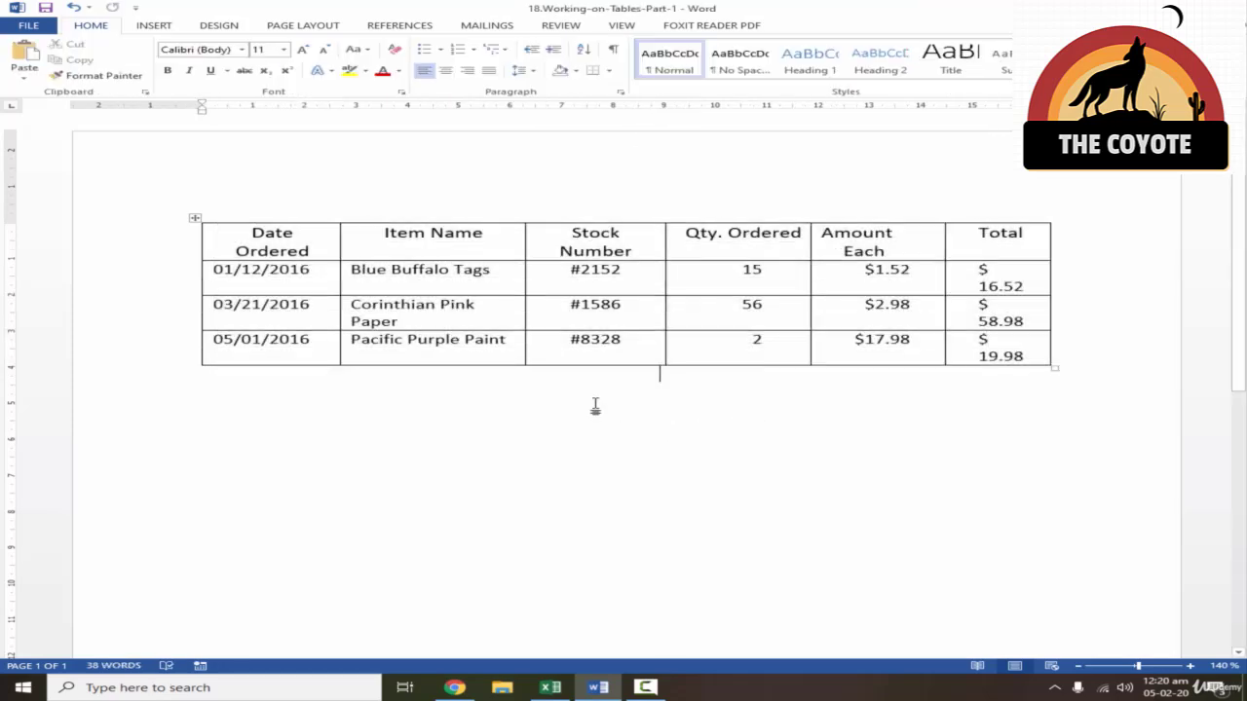
{"action": "double_click", "coordinate": [1049, 255]}
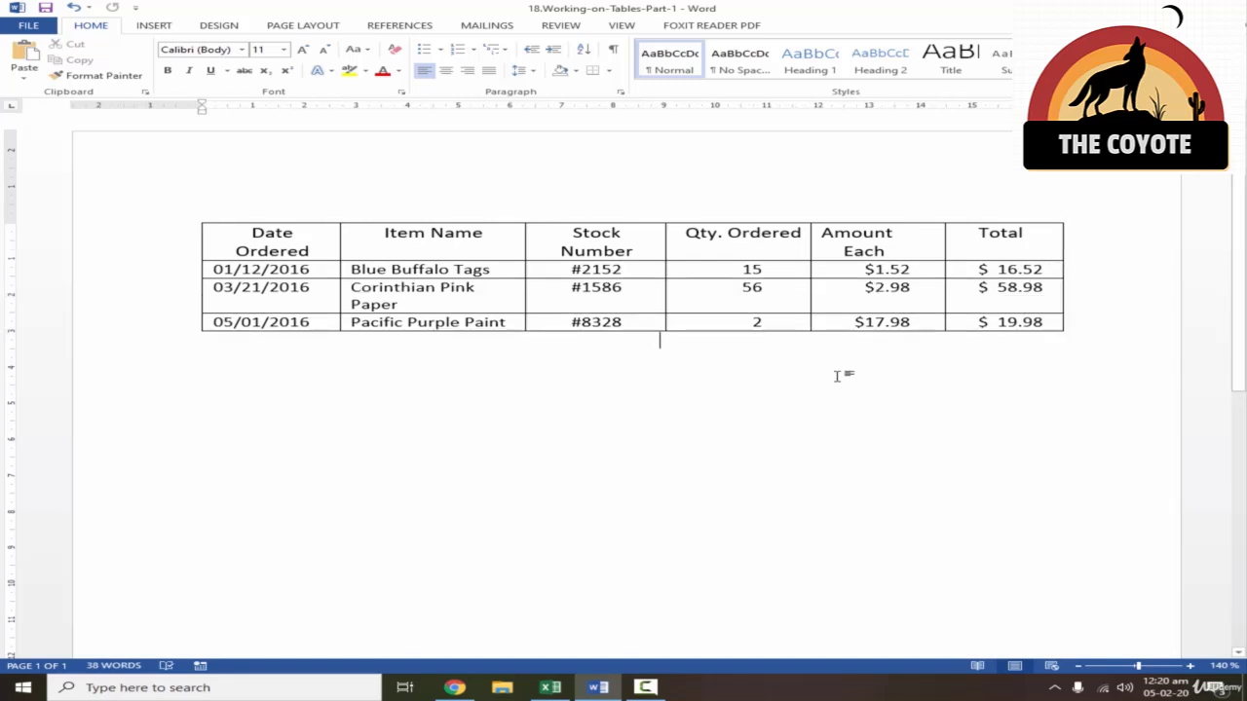
{"action": "left_click_drag", "start_coordinate": [524, 242], "coordinate": [535, 244]}
- Try AutoFit Window and Fixed Column Width on the whole table
{"action": "left_click", "coordinate": [194, 219]}
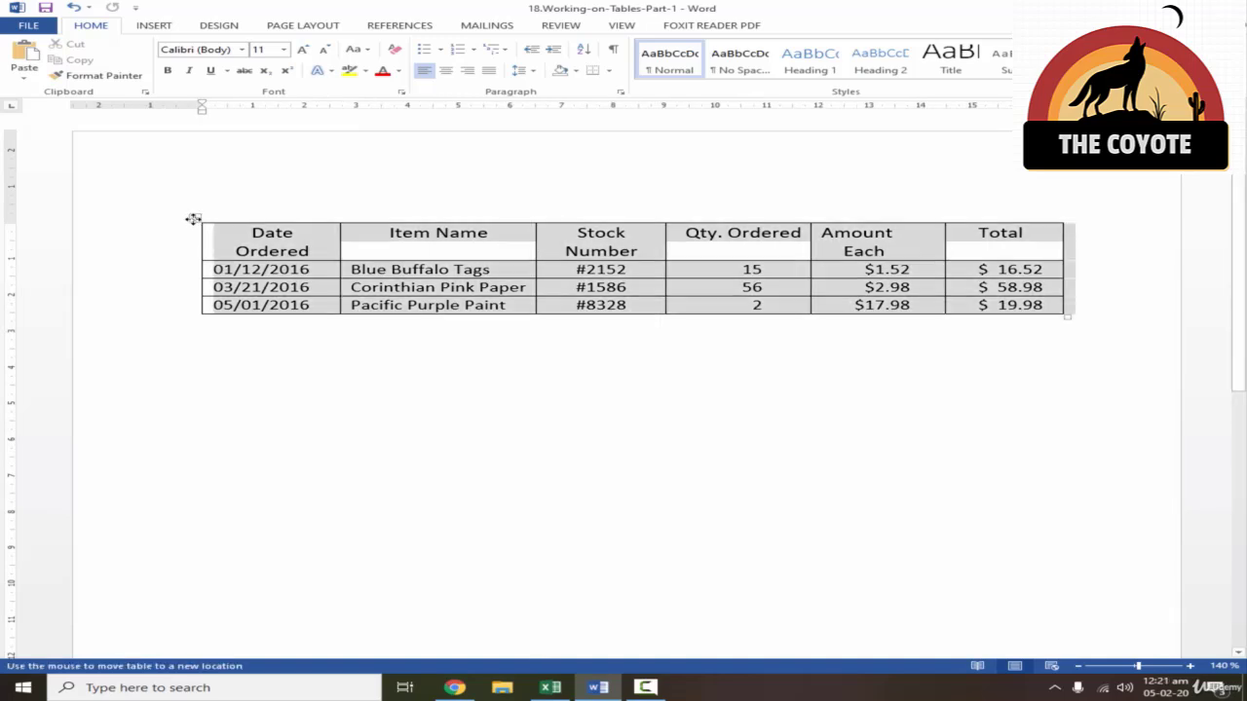
{"action": "left_click", "coordinate": [879, 26]}
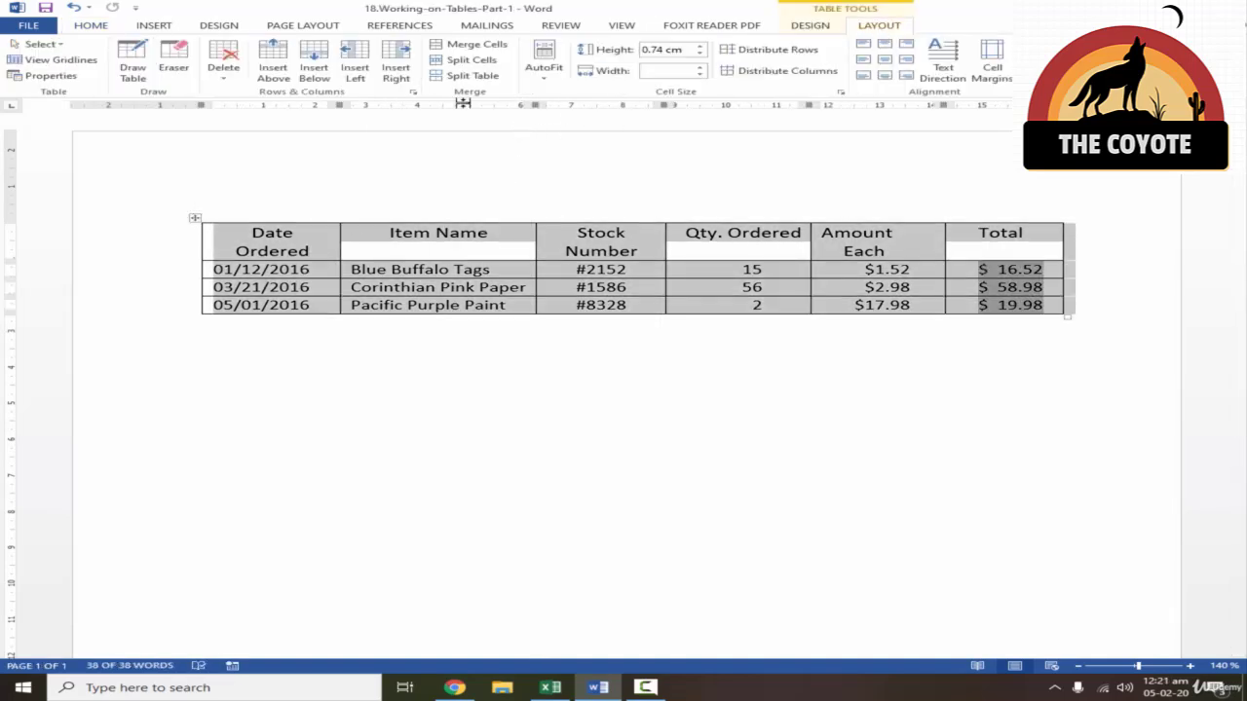
{"action": "left_click", "coordinate": [548, 74]}
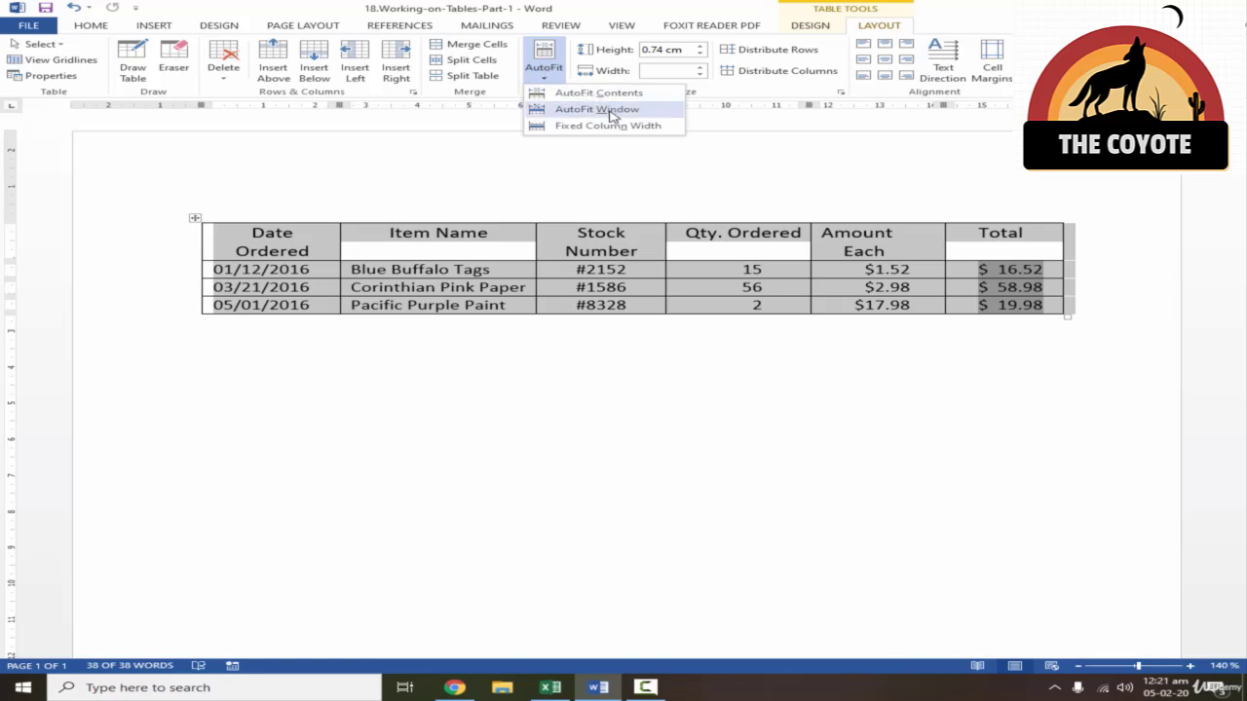
{"action": "left_click", "coordinate": [612, 115]}
{"action": "left_click", "coordinate": [544, 70]}
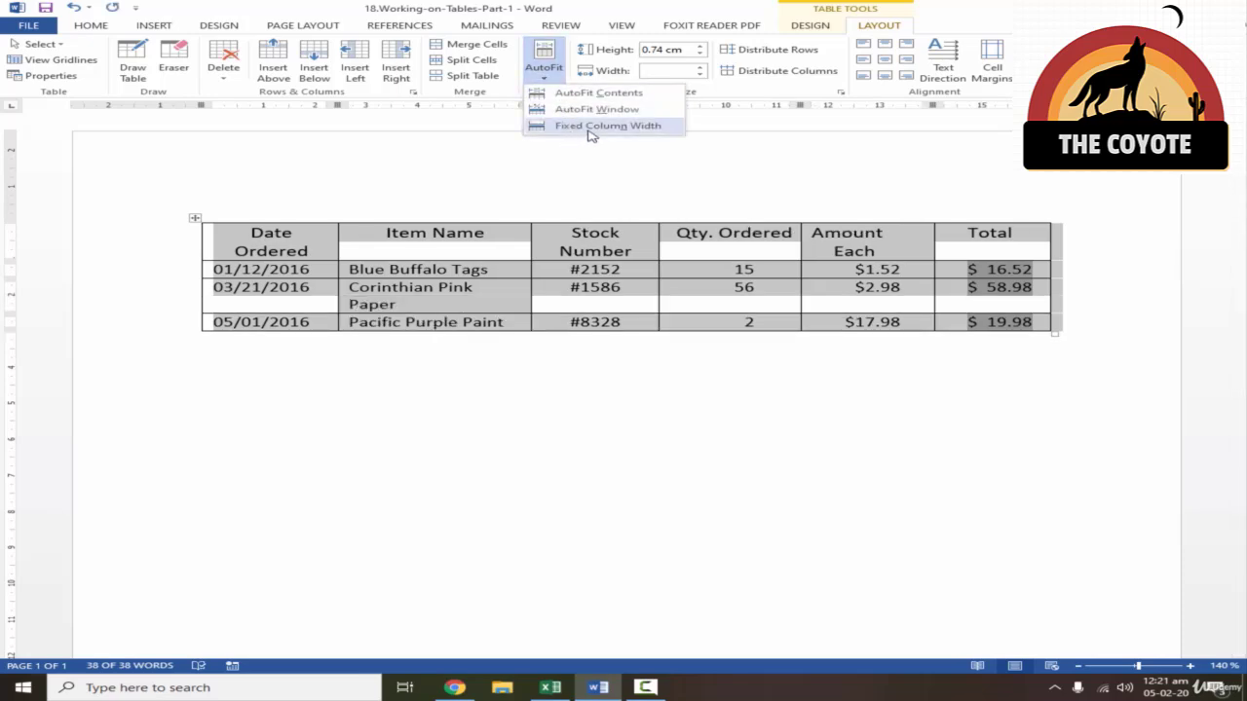
{"action": "left_click", "coordinate": [591, 130]}
- Try AutoFit Contents on the whole table, undo the AutoFit changes and deselect the table
{"action": "left_click", "coordinate": [556, 78]}
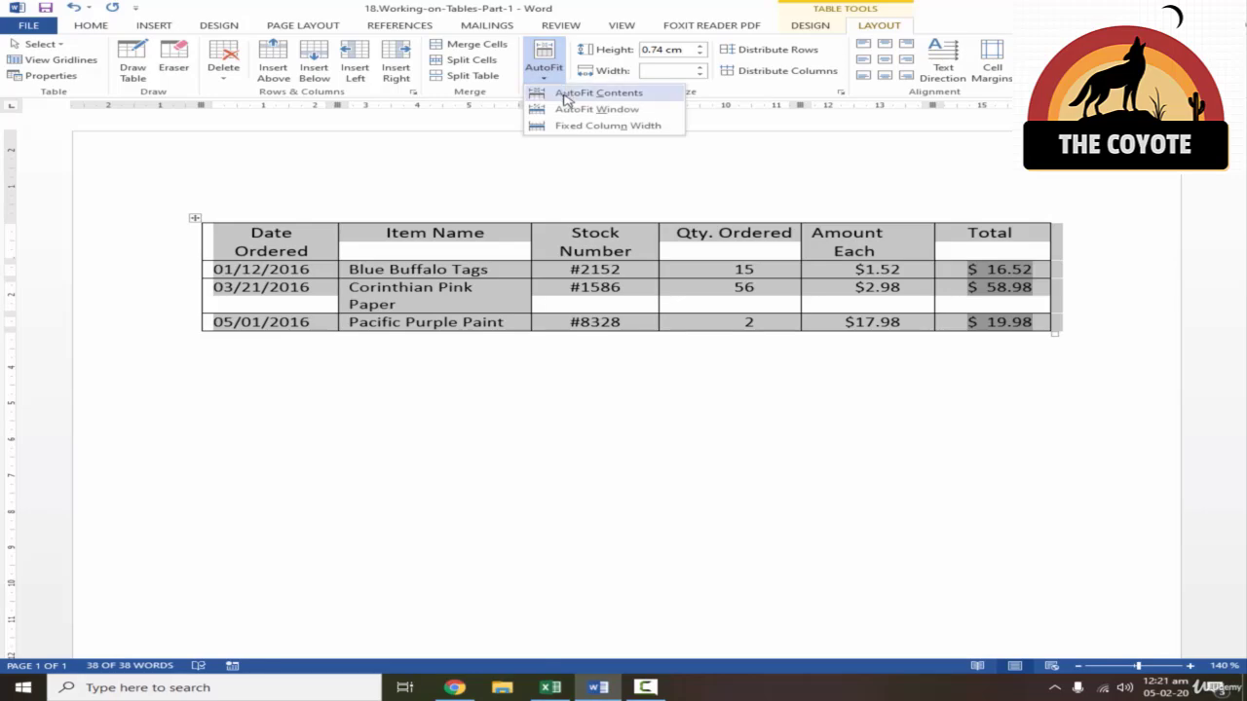
{"action": "left_click", "coordinate": [567, 96]}
{"action": "key", "text": "ctrl+z"}
{"action": "key", "text": "ctrl+y"}
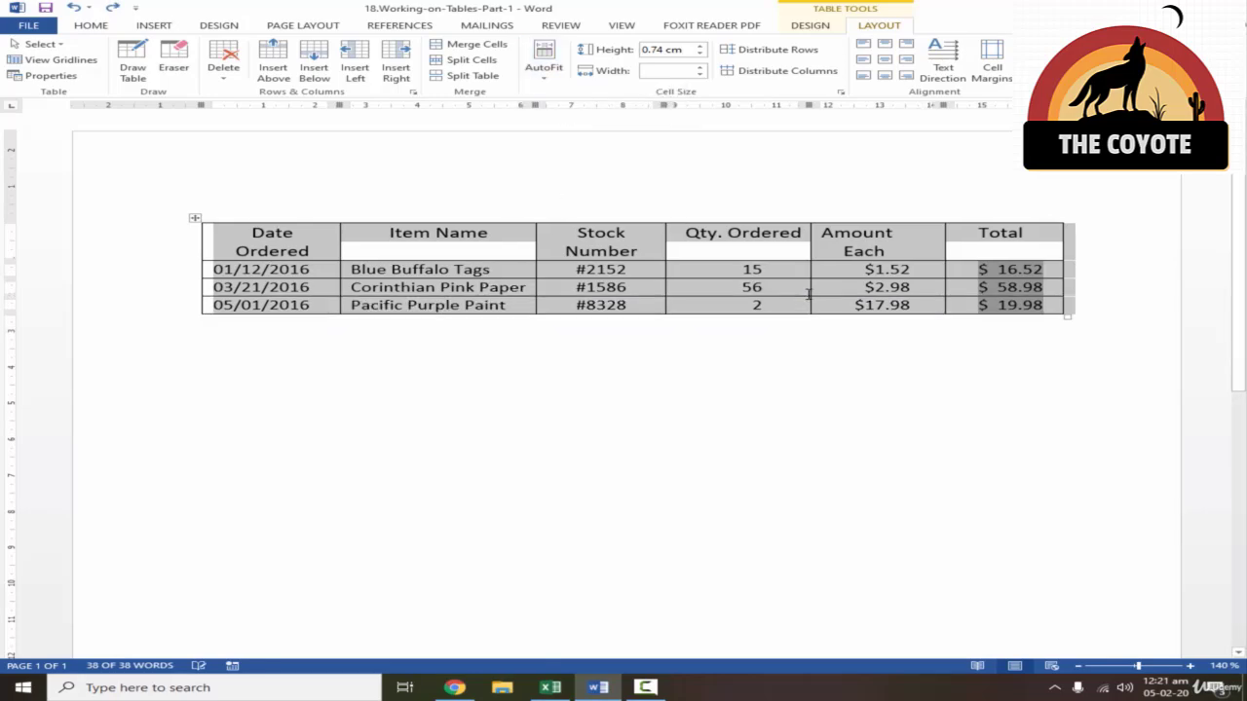
{"action": "left_click", "coordinate": [737, 351]}
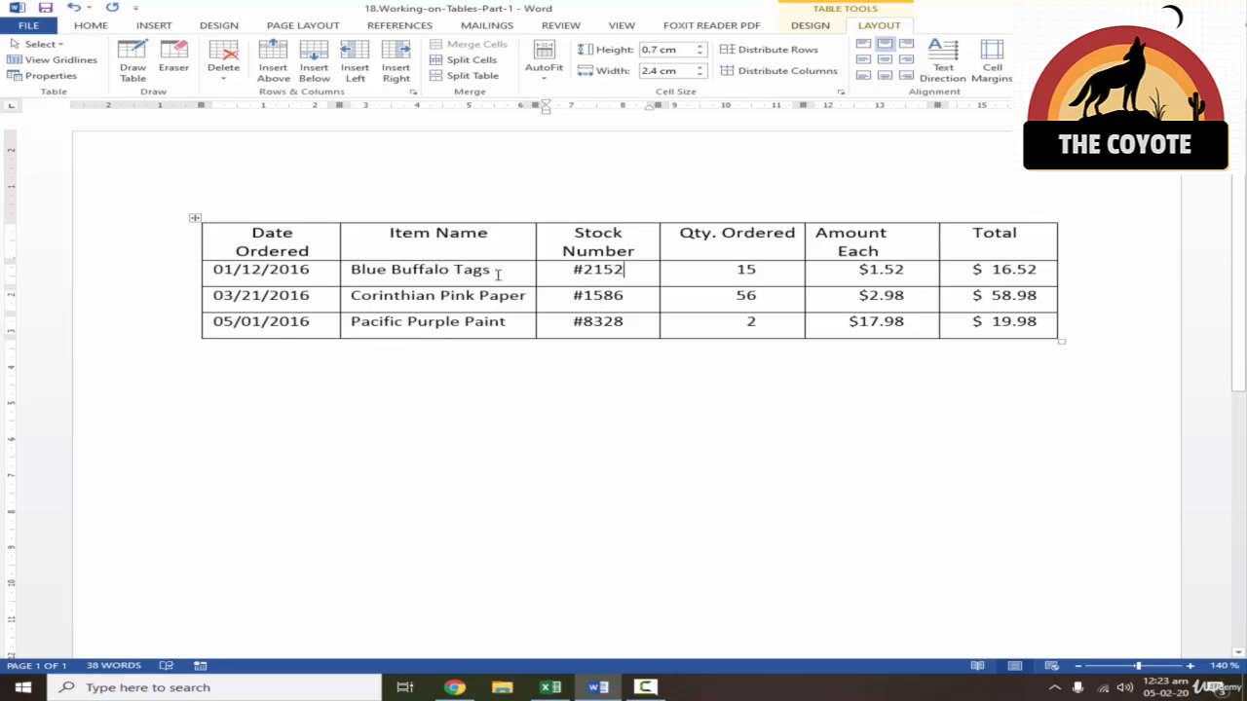
- Raise the Blue Buffalo Tags row height to 1 cm and return it to 0.7 cm
{"action": "left_click", "coordinate": [491, 275]}
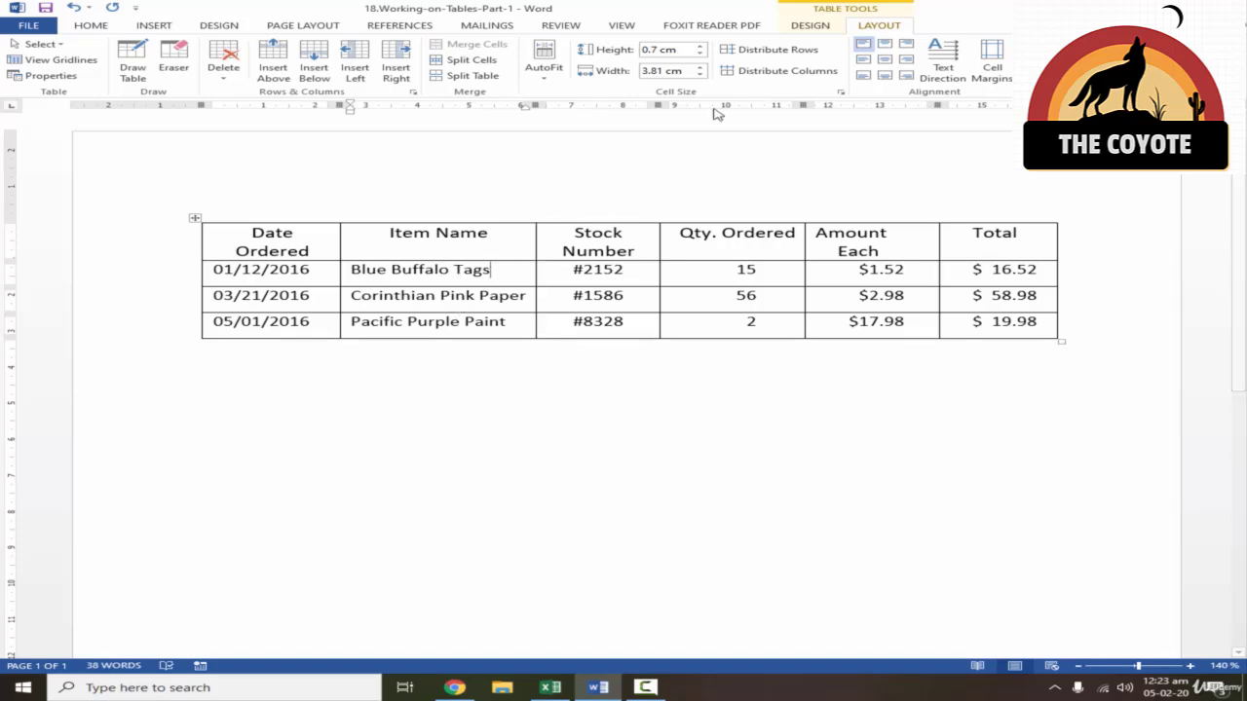
{"action": "left_click", "coordinate": [699, 45]}
{"action": "left_click", "coordinate": [699, 44]}
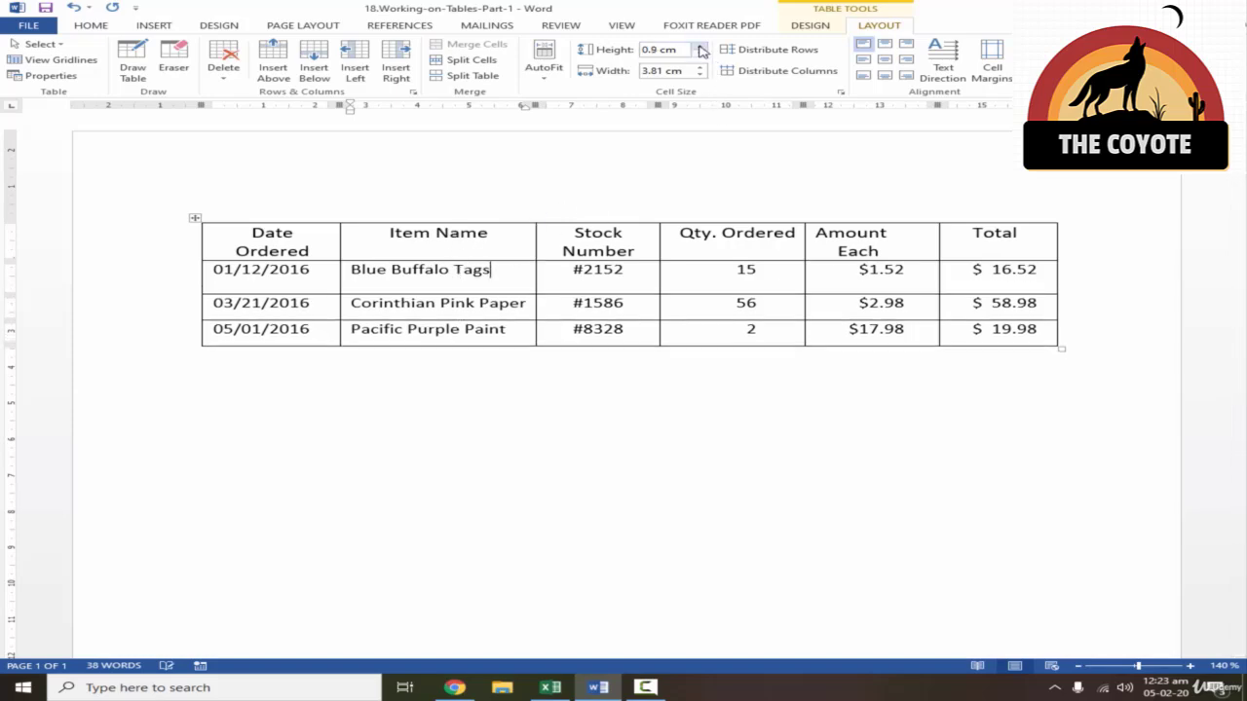
{"action": "left_click", "coordinate": [699, 44]}
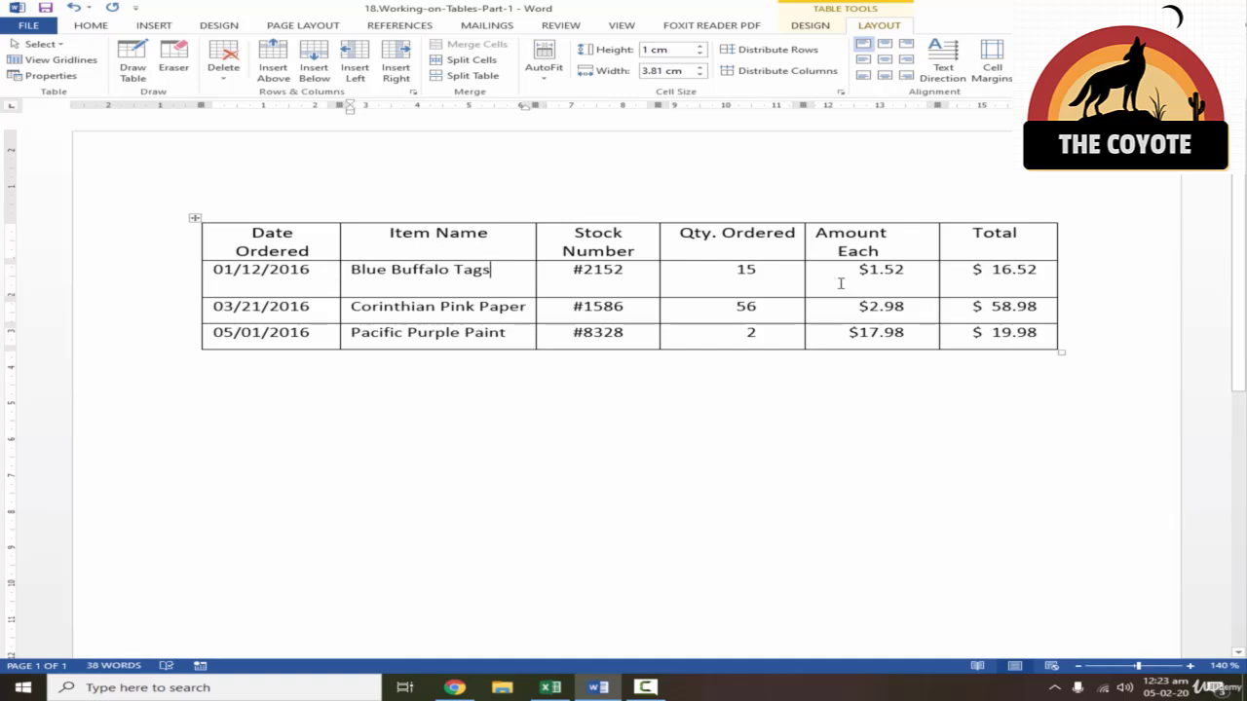
{"action": "left_click", "coordinate": [700, 54]}
{"action": "left_click", "coordinate": [699, 53]}
{"action": "left_click", "coordinate": [699, 54]}
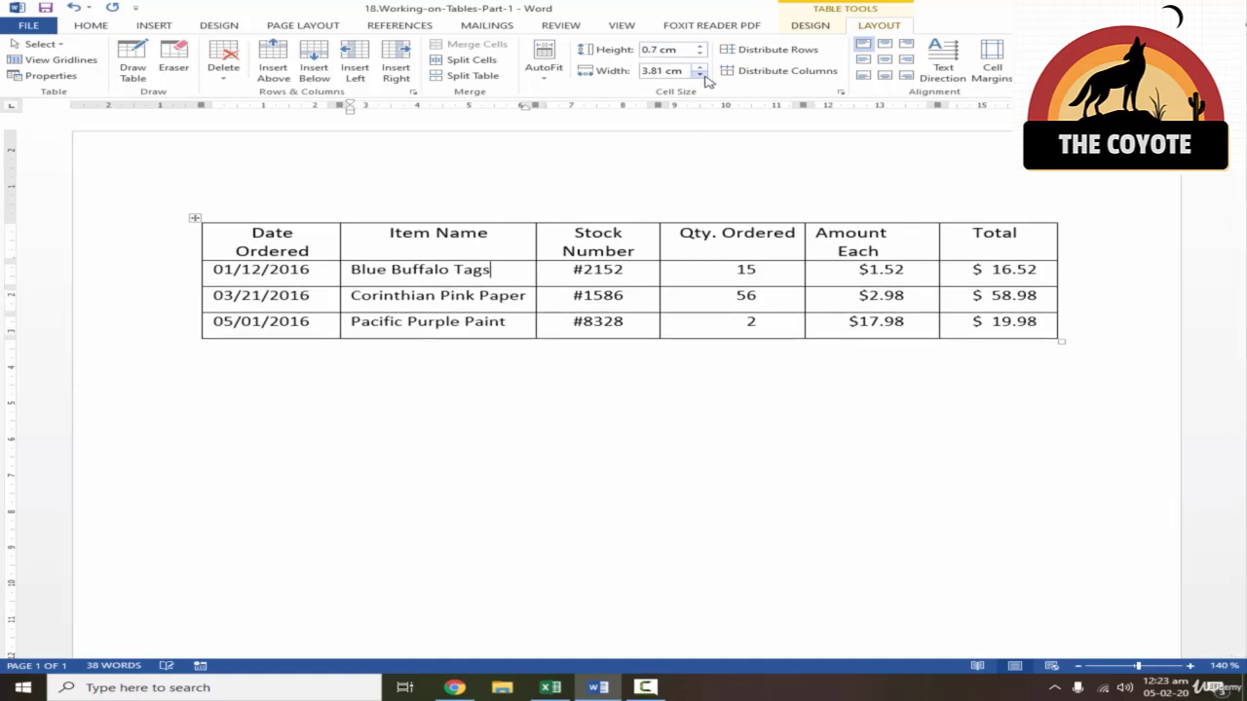
- Set the Item Name column width to 3.8 cm after trying 4.1 cm and 3.7 cm
{"action": "left_click", "coordinate": [701, 73]}
{"action": "left_click", "coordinate": [701, 73]}
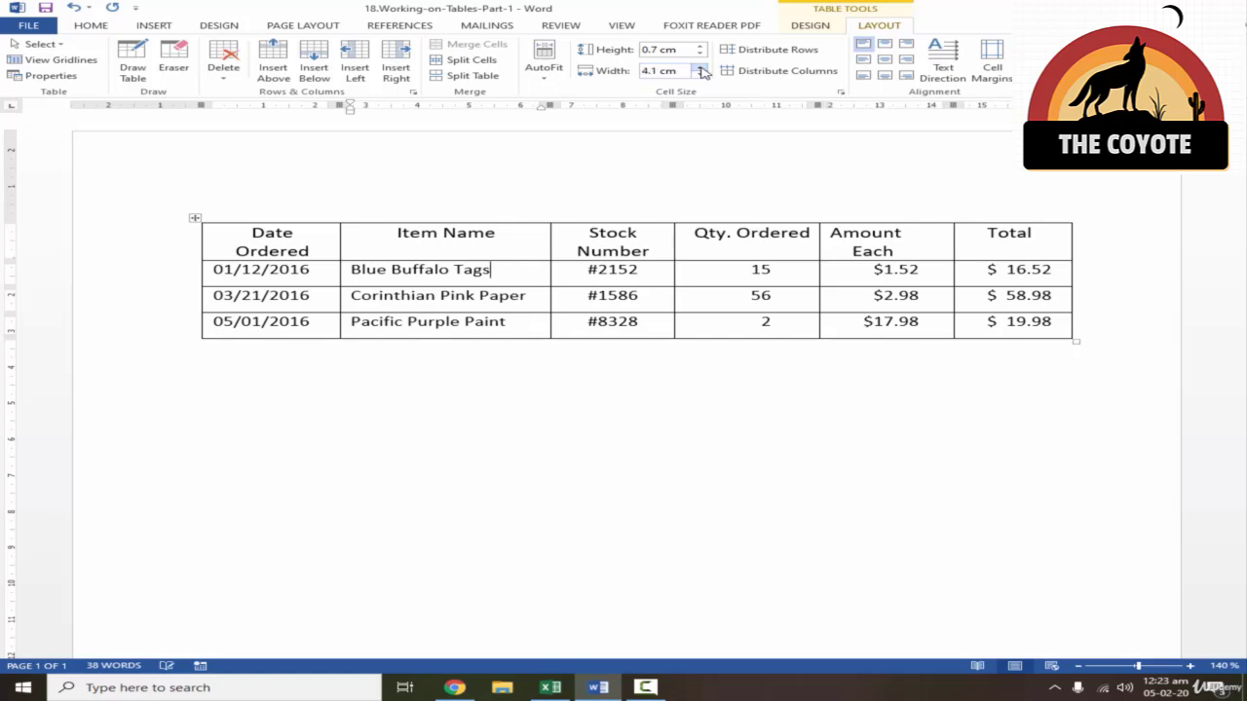
{"action": "left_click", "coordinate": [701, 73]}
{"action": "left_click", "coordinate": [701, 75]}
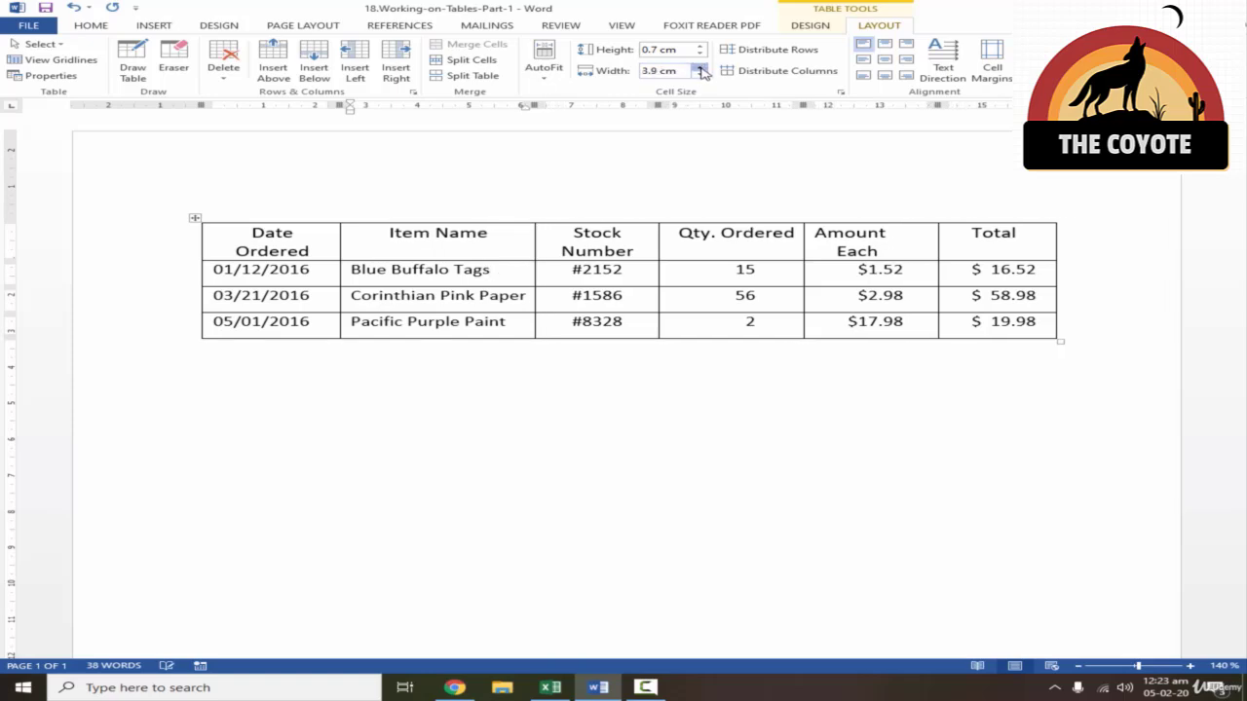
{"action": "left_click", "coordinate": [699, 75]}
{"action": "left_click", "coordinate": [699, 75]}
{"action": "left_click", "coordinate": [700, 75]}
{"action": "left_click", "coordinate": [699, 75]}
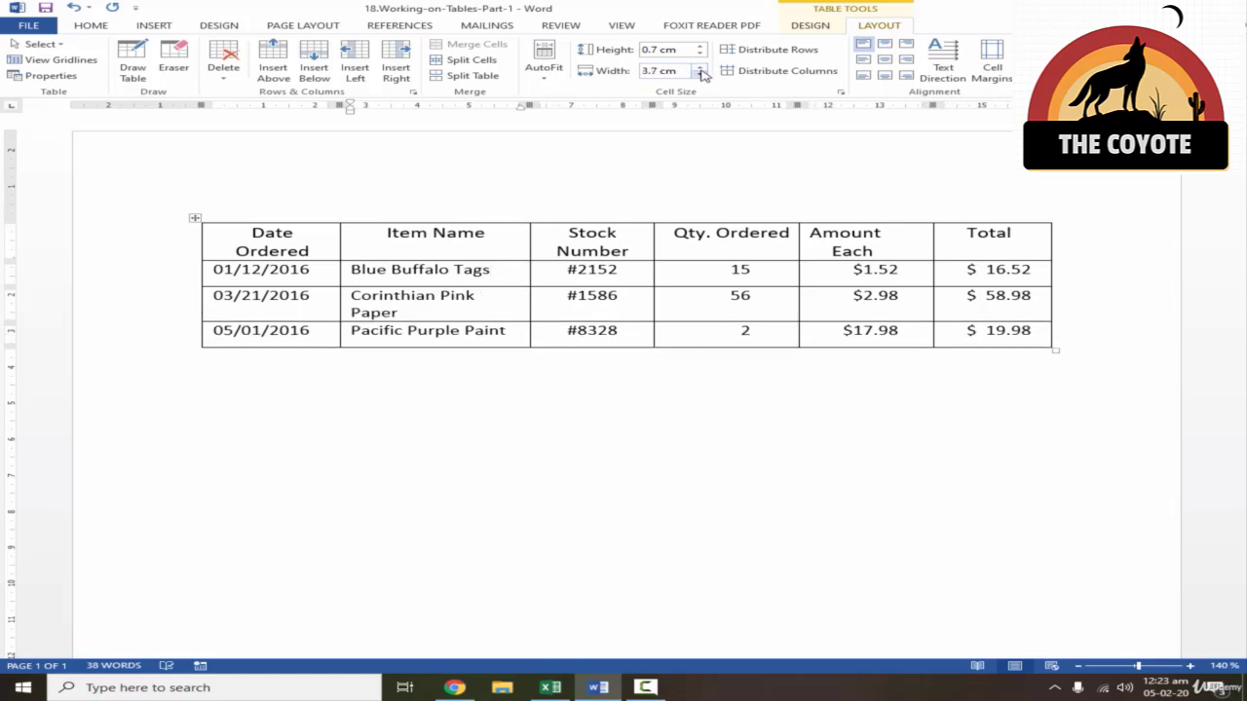
{"action": "left_click", "coordinate": [700, 68]}
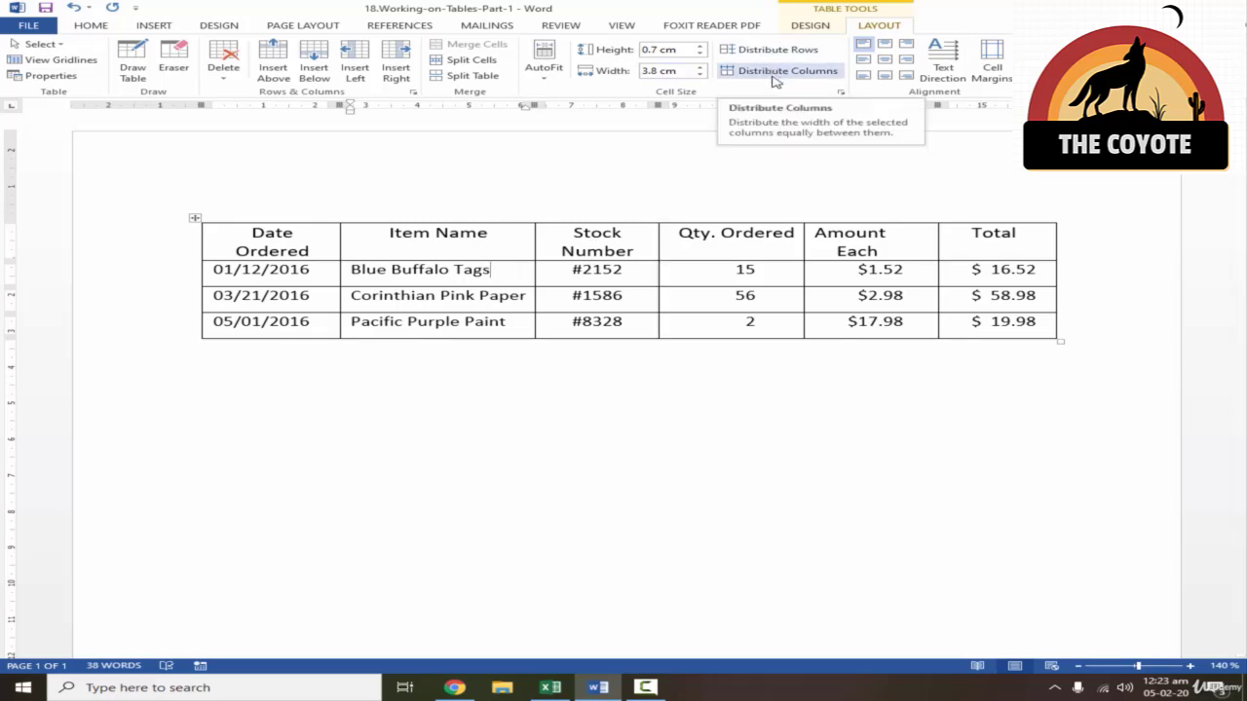
- Distribute the rows and columns of the whole order table evenly and deselect it
{"action": "left_click", "coordinate": [196, 221]}
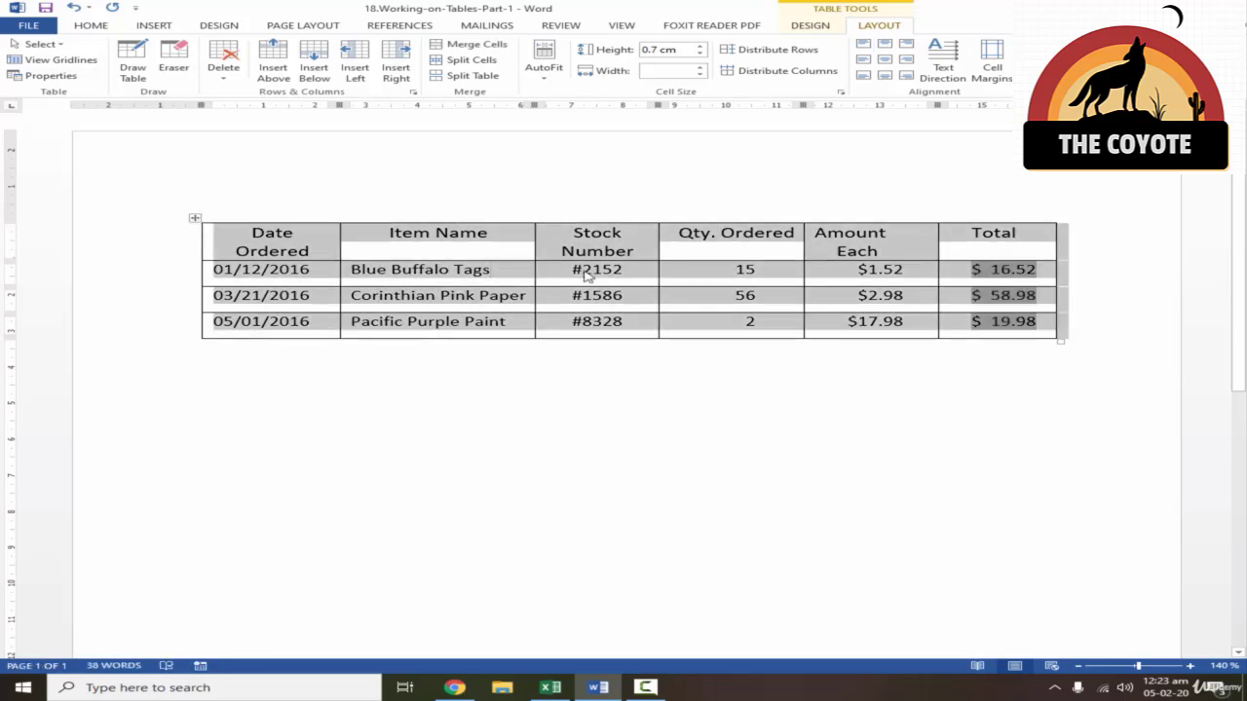
{"action": "left_click", "coordinate": [784, 51]}
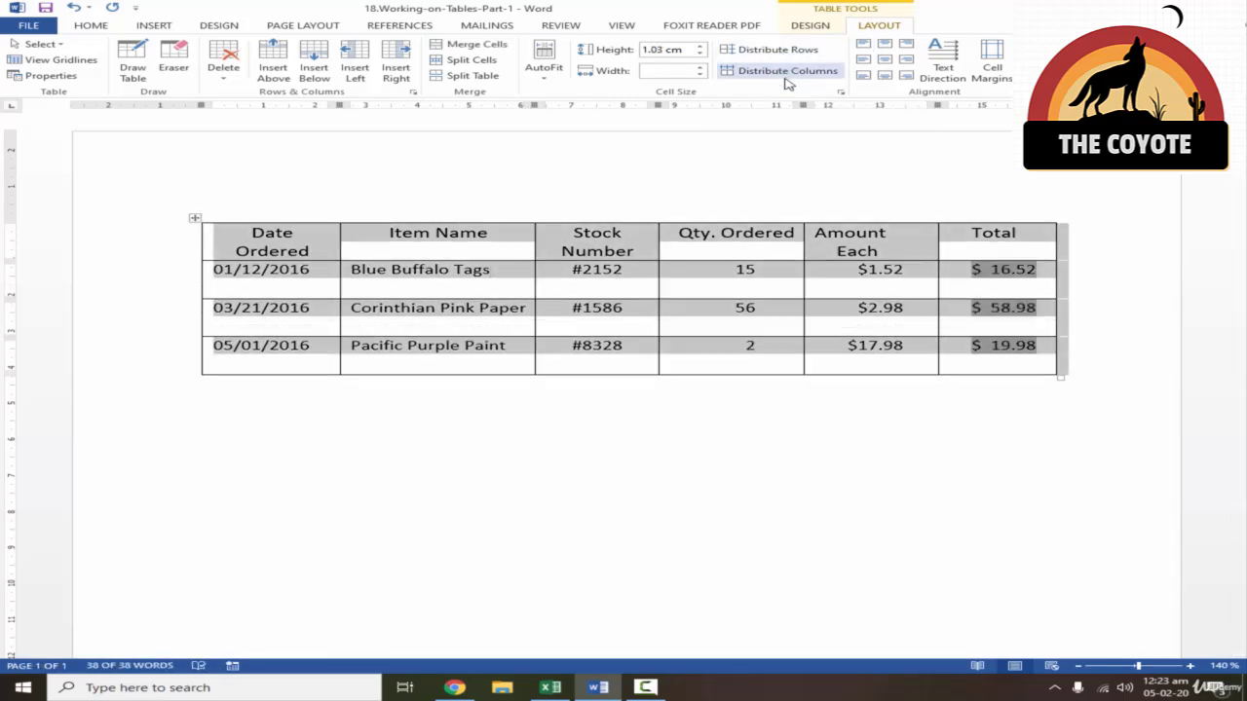
{"action": "left_click", "coordinate": [787, 71]}
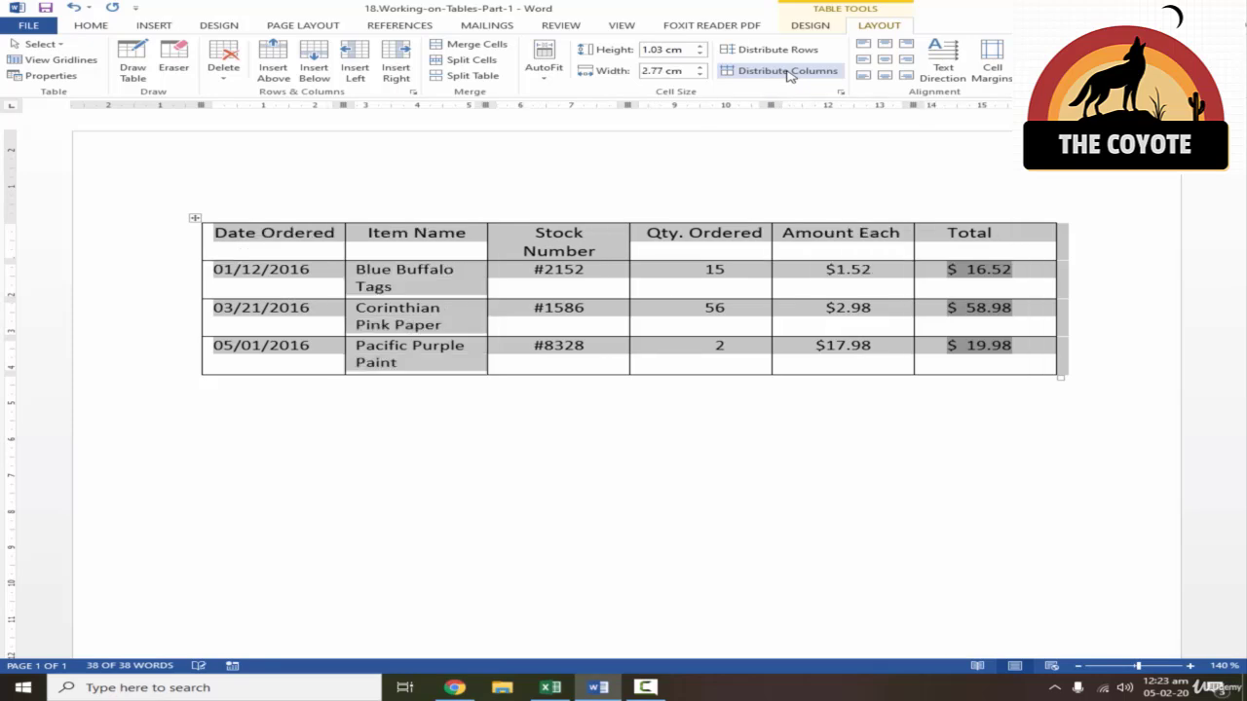
{"action": "left_click", "coordinate": [289, 289]}
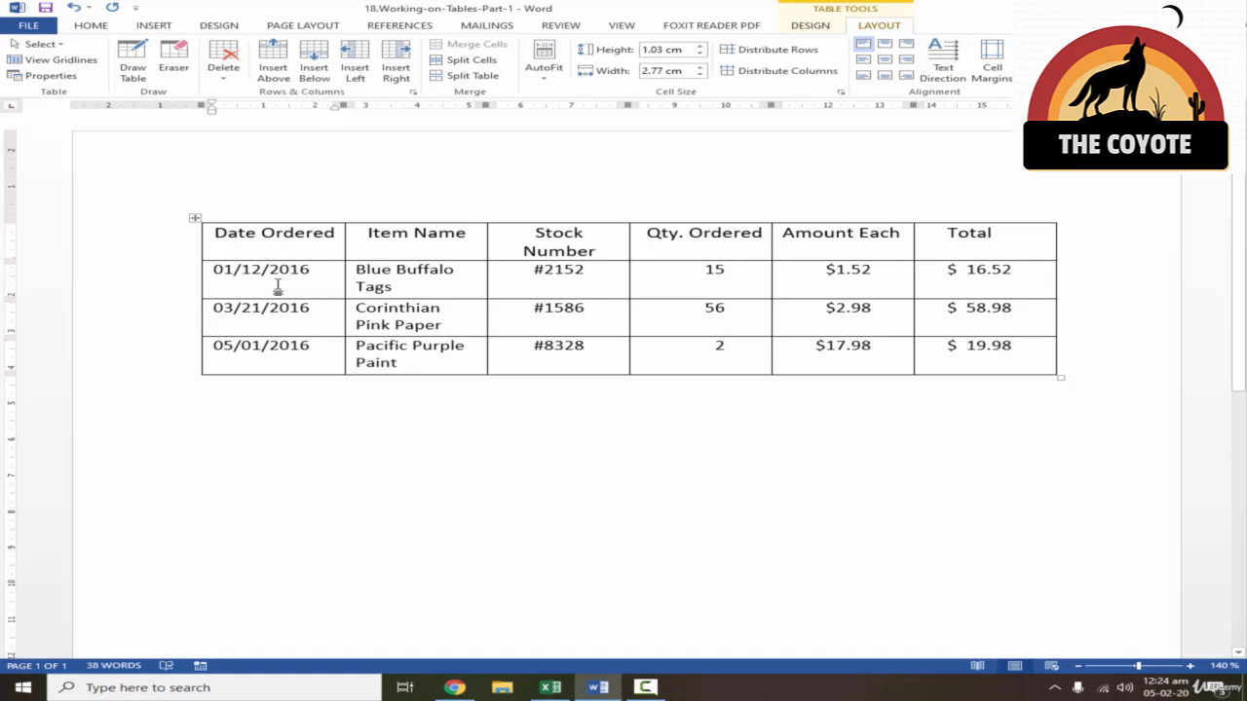
- Apply the green style from the fifth row of the Grid Tables styles to the whole table
{"action": "left_click", "coordinate": [195, 217]}
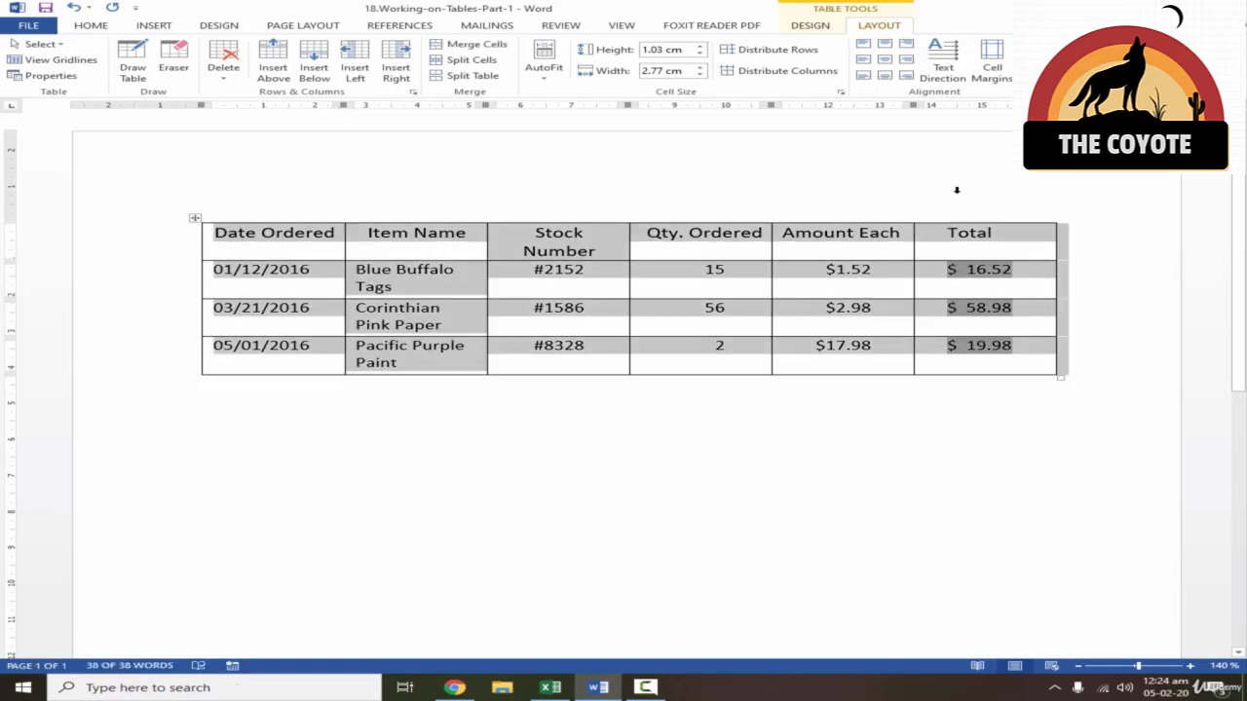
{"action": "left_click", "coordinate": [811, 26]}
{"action": "left_click", "coordinate": [731, 82]}
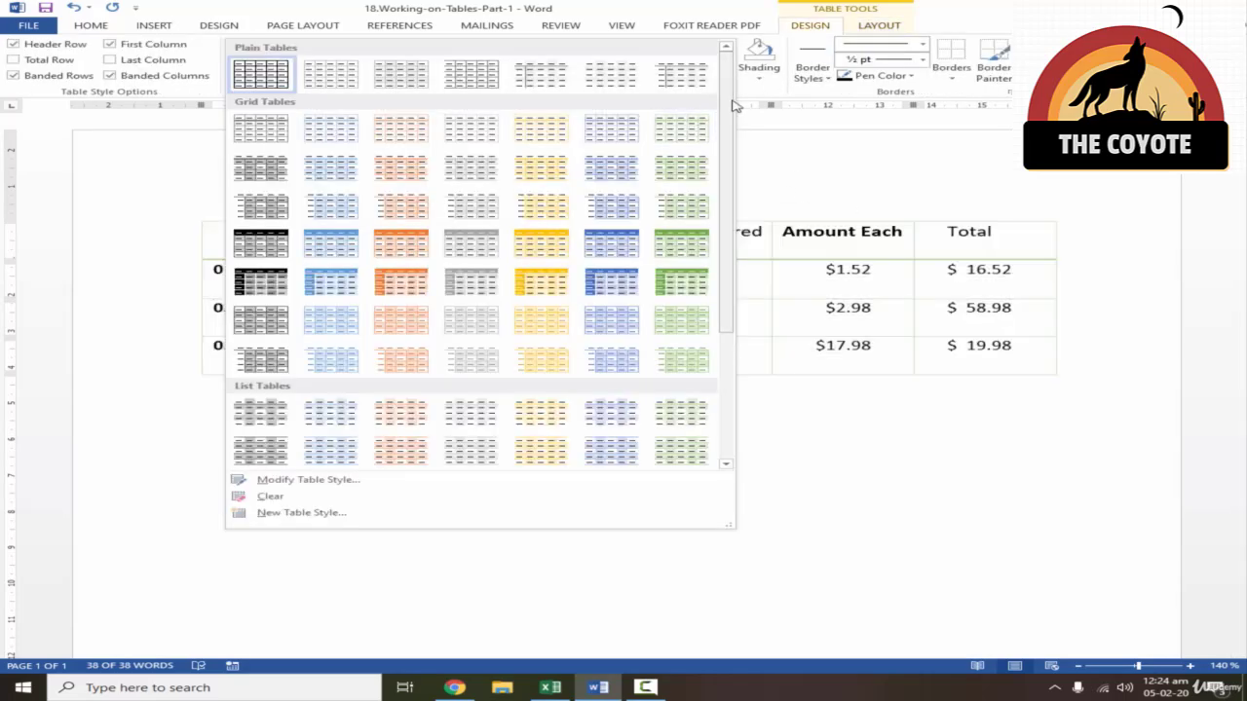
{"action": "scroll", "coordinate": [736, 107], "scroll_direction": "down", "scroll_amount": 1}
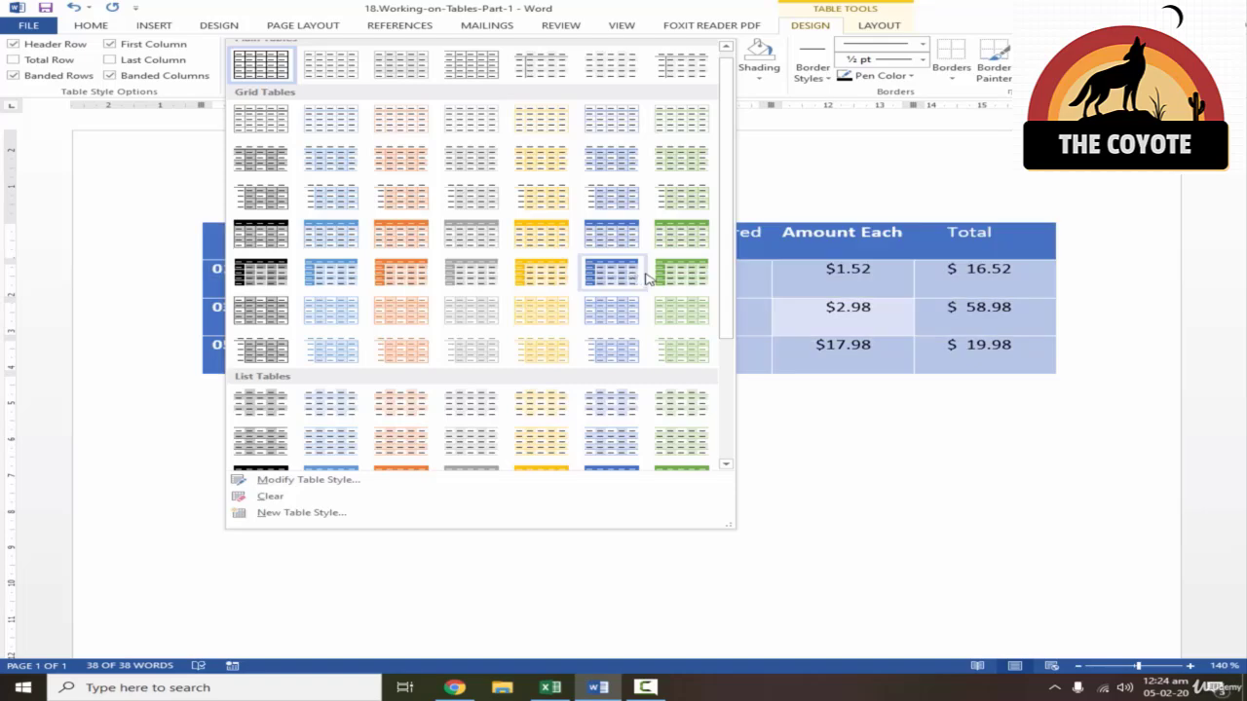
{"action": "left_click", "coordinate": [681, 274]}
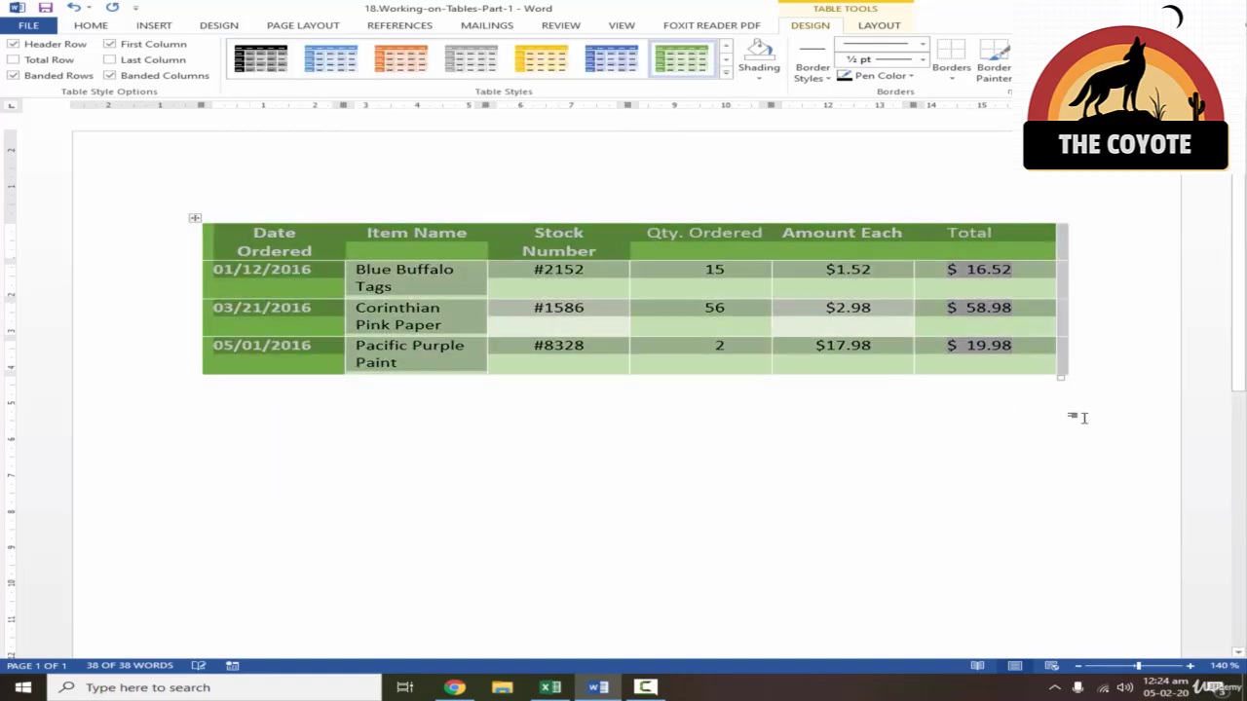
- Widen the whole table, and fit the Item Name and Stock Number columns to their text
{"action": "left_click_drag", "start_coordinate": [1059, 376], "coordinate": [1149, 309]}
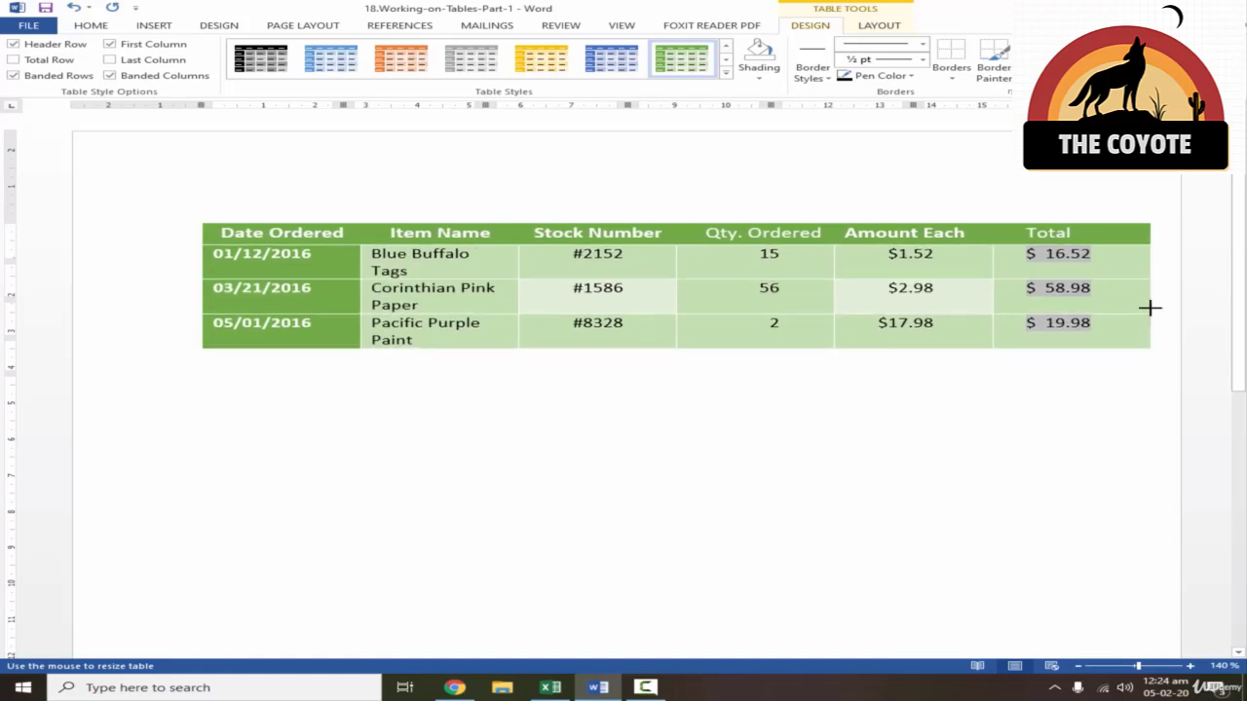
{"action": "left_click_drag", "start_coordinate": [517, 250], "coordinate": [543, 250]}
{"action": "double_click", "coordinate": [544, 247]}
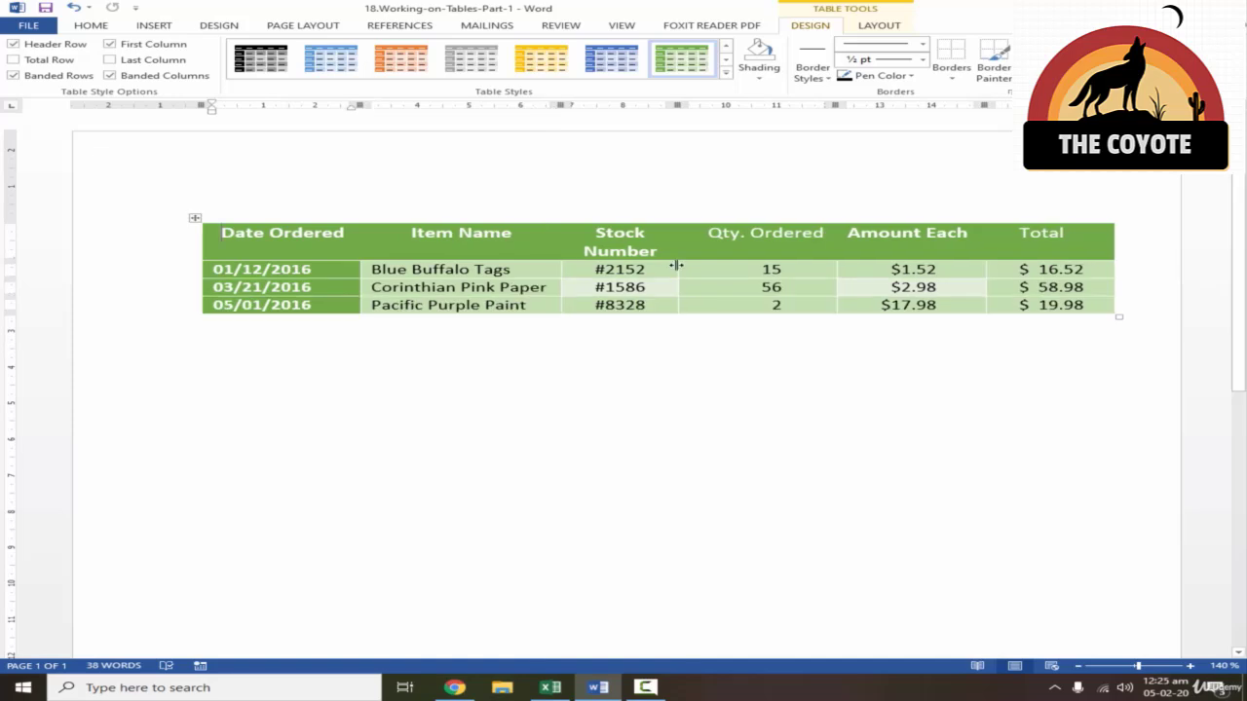
{"action": "double_click", "coordinate": [676, 263]}
- Try selecting the header row and the Date Ordered column separately
{"action": "left_click", "coordinate": [212, 212]}
{"action": "left_click", "coordinate": [191, 172]}
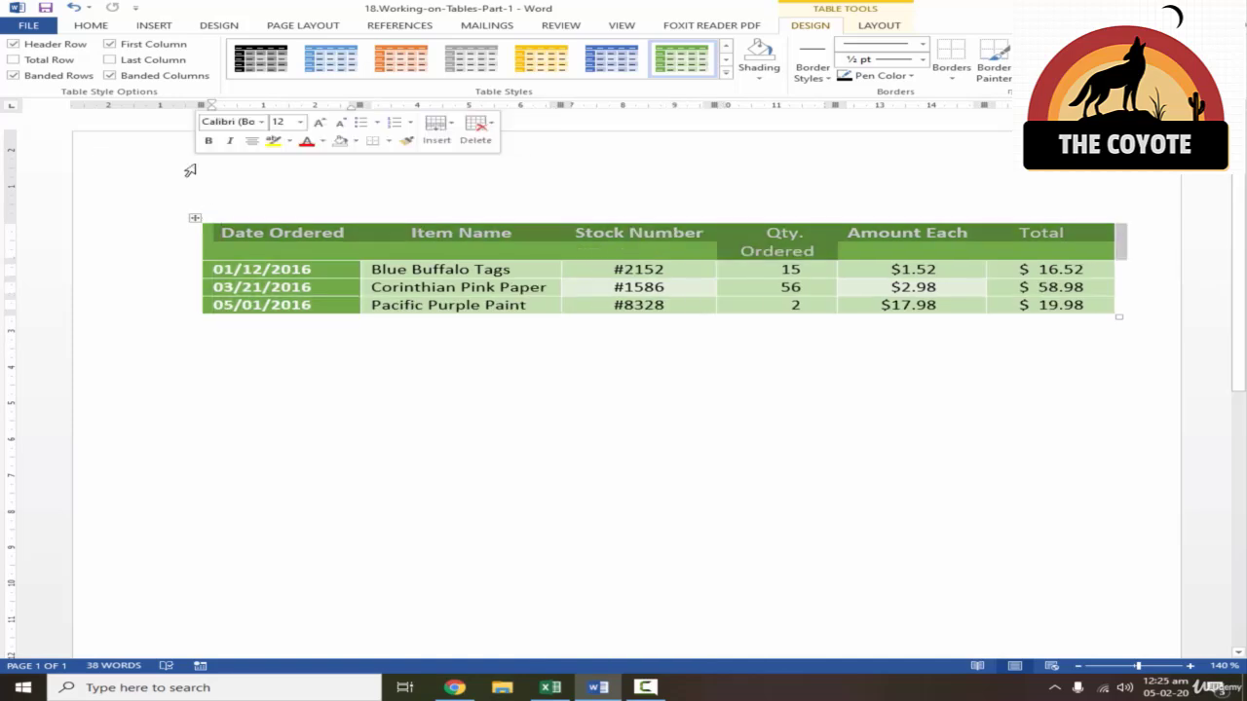
{"action": "left_click", "coordinate": [193, 337]}
{"action": "left_click", "coordinate": [201, 204]}
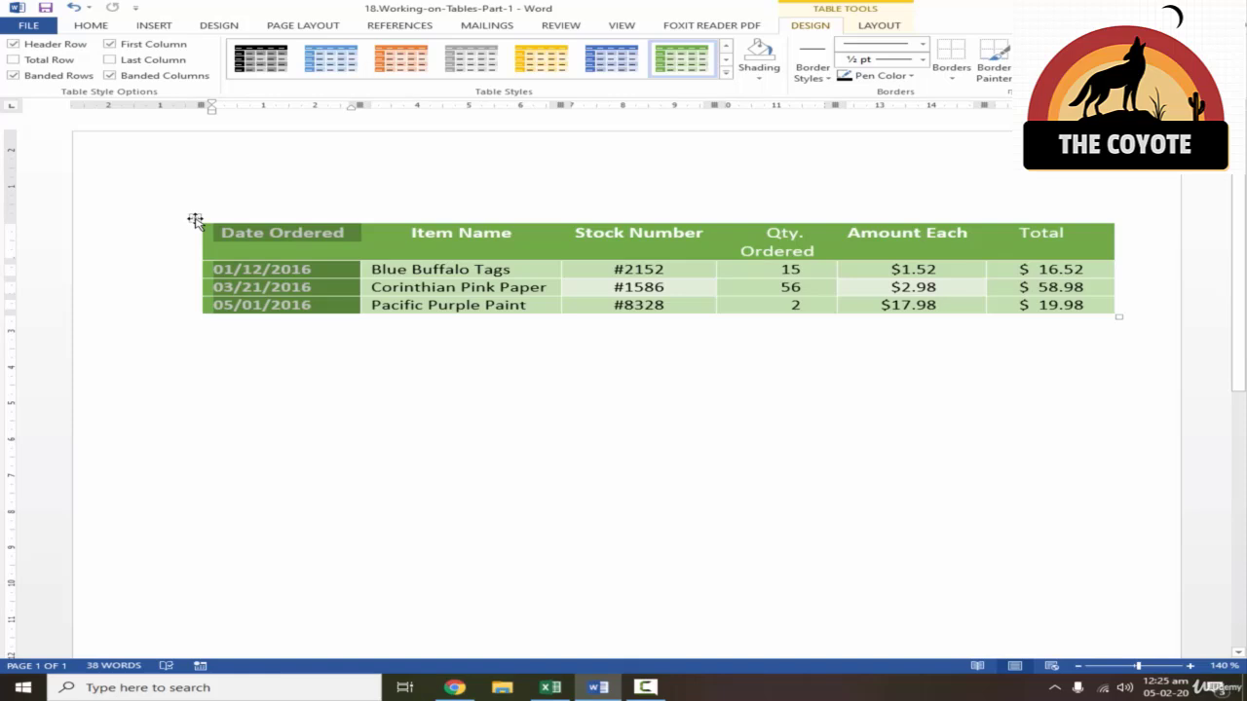
- Add the title Stock Details above the table and format it in bold with the Automatic font colour
{"action": "left_click_drag", "start_coordinate": [195, 220], "coordinate": [161, 293]}
{"action": "left_click", "coordinate": [342, 273]}
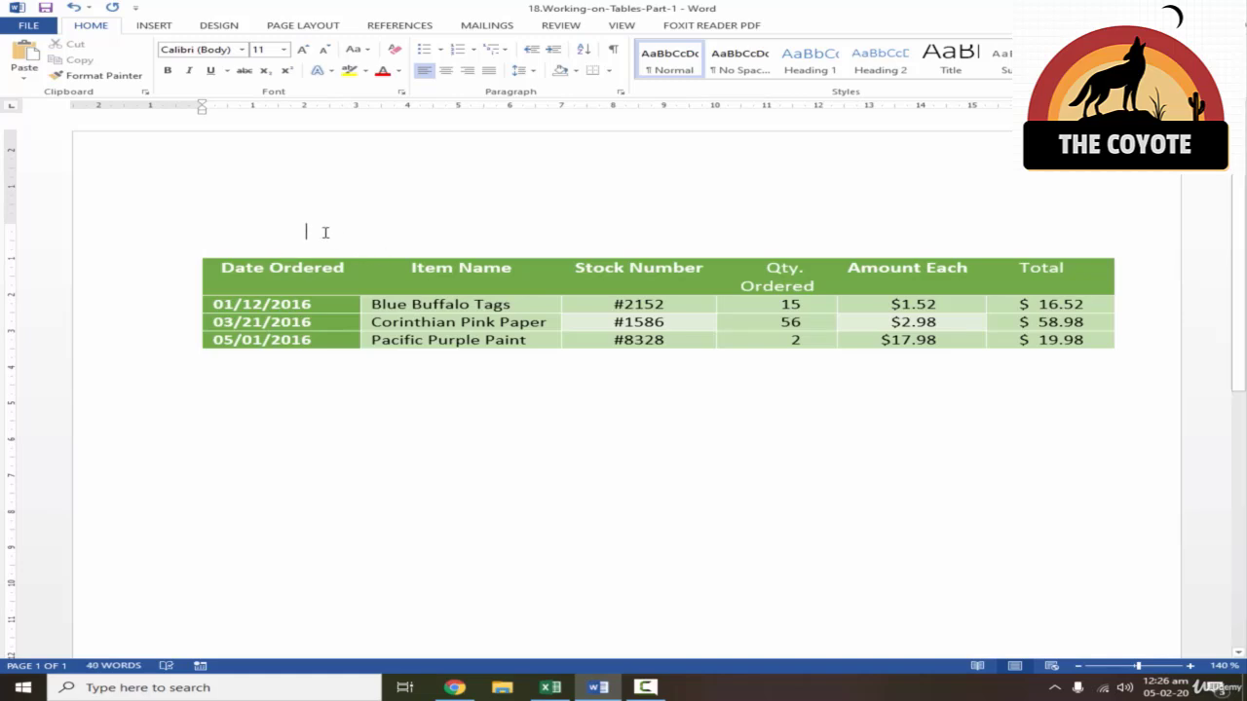
{"action": "left_click_drag", "start_coordinate": [325, 232], "coordinate": [192, 231]}
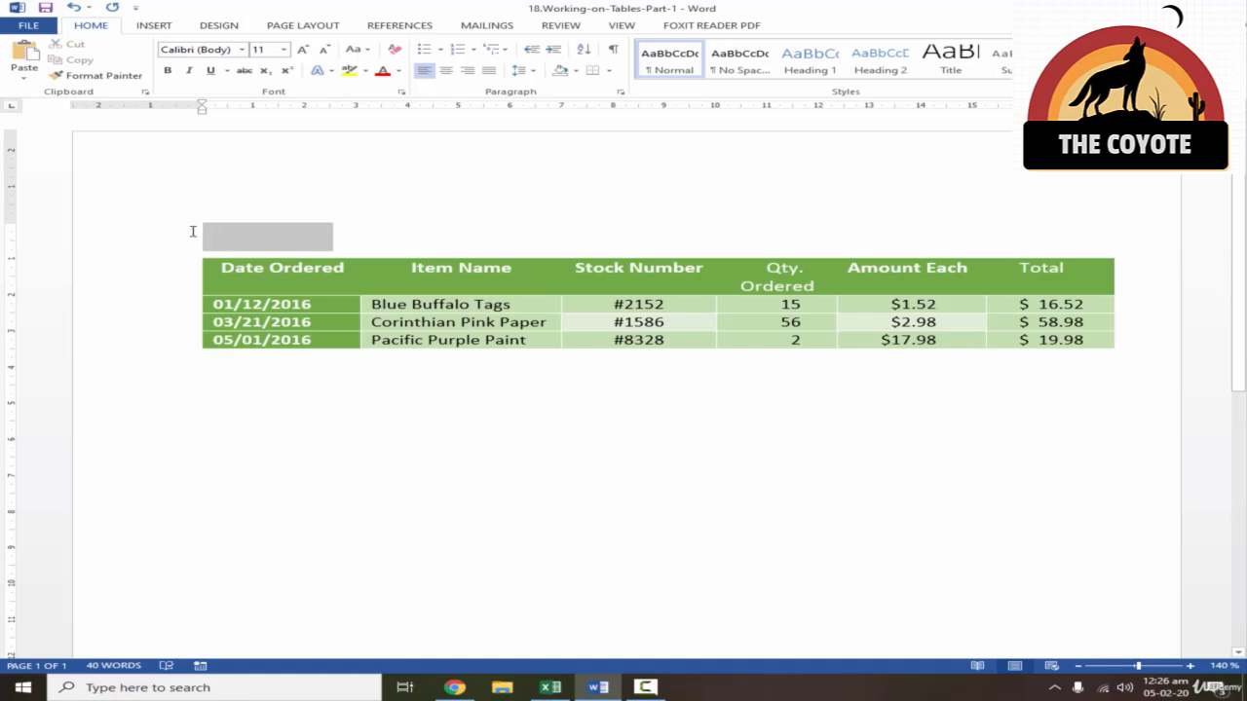
{"action": "left_click", "coordinate": [398, 71]}
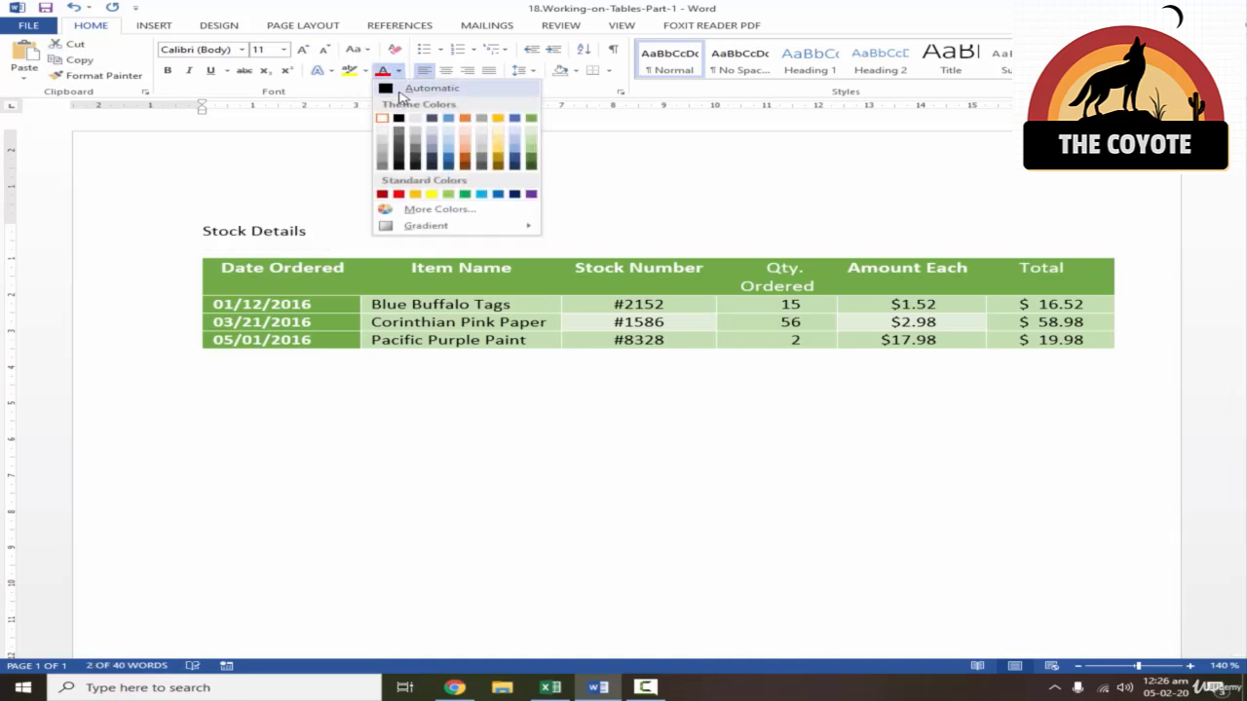
{"action": "left_click", "coordinate": [401, 89]}
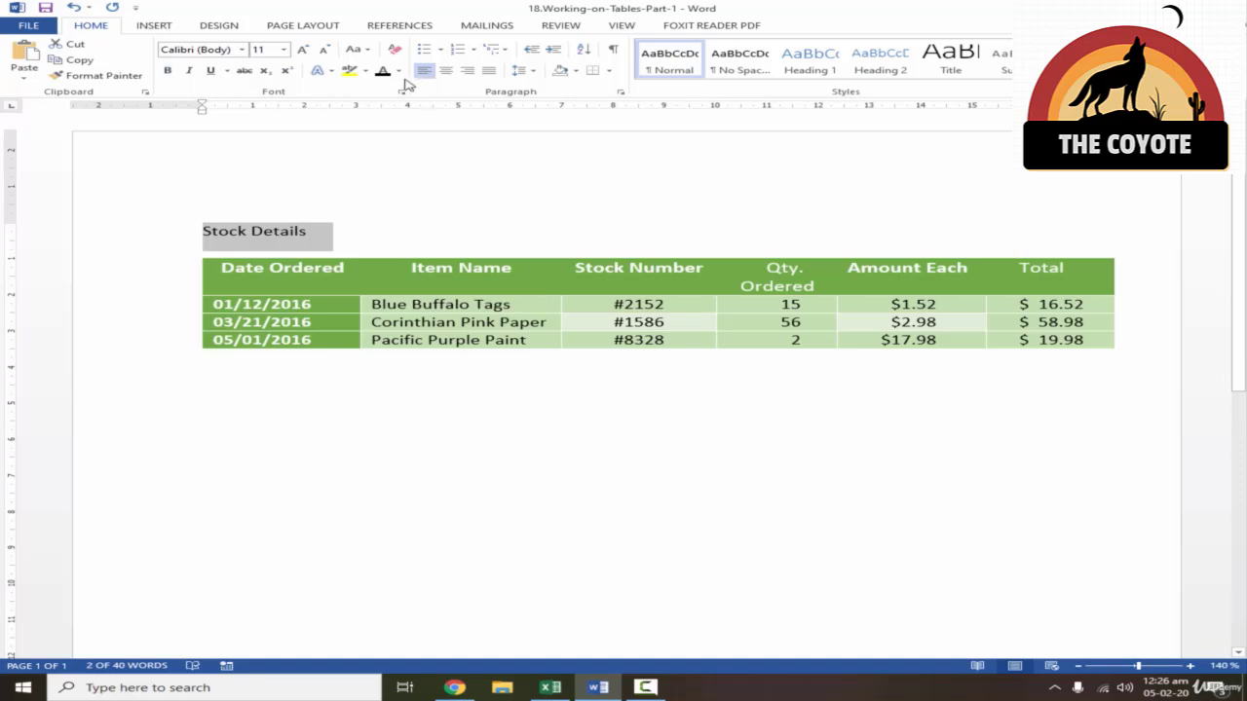
{"action": "left_click", "coordinate": [168, 70]}
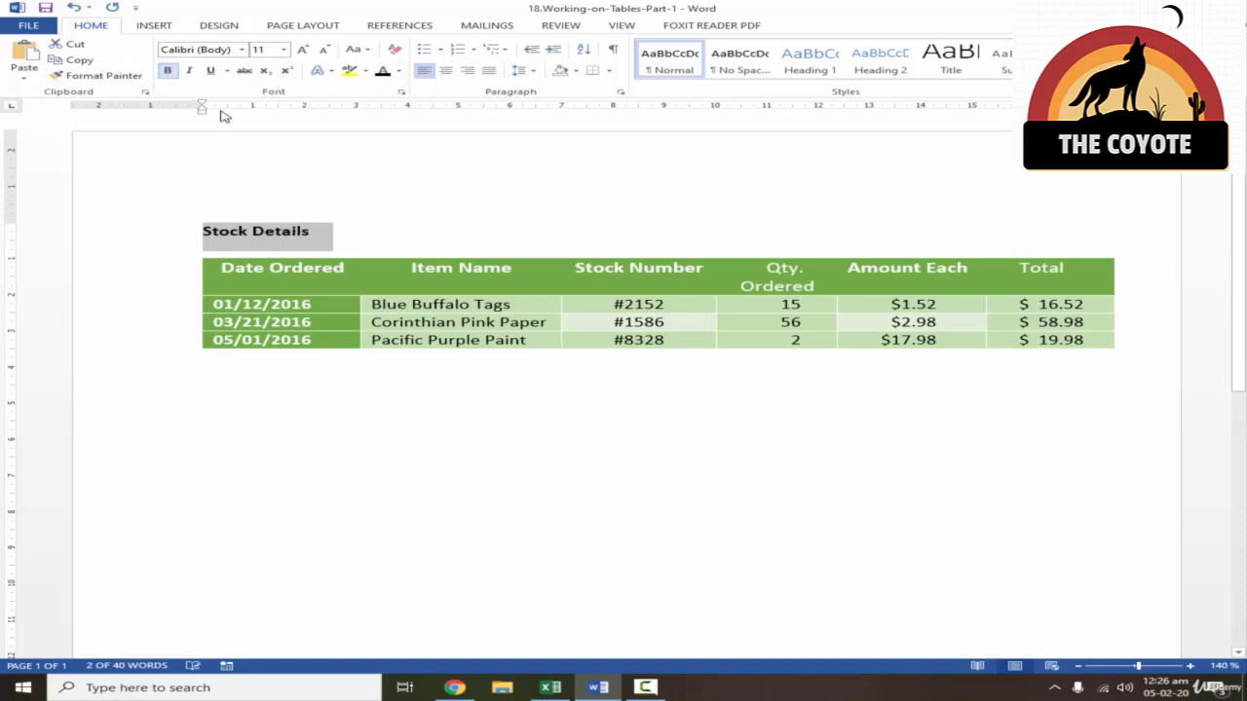
{"action": "left_click", "coordinate": [456, 242]}
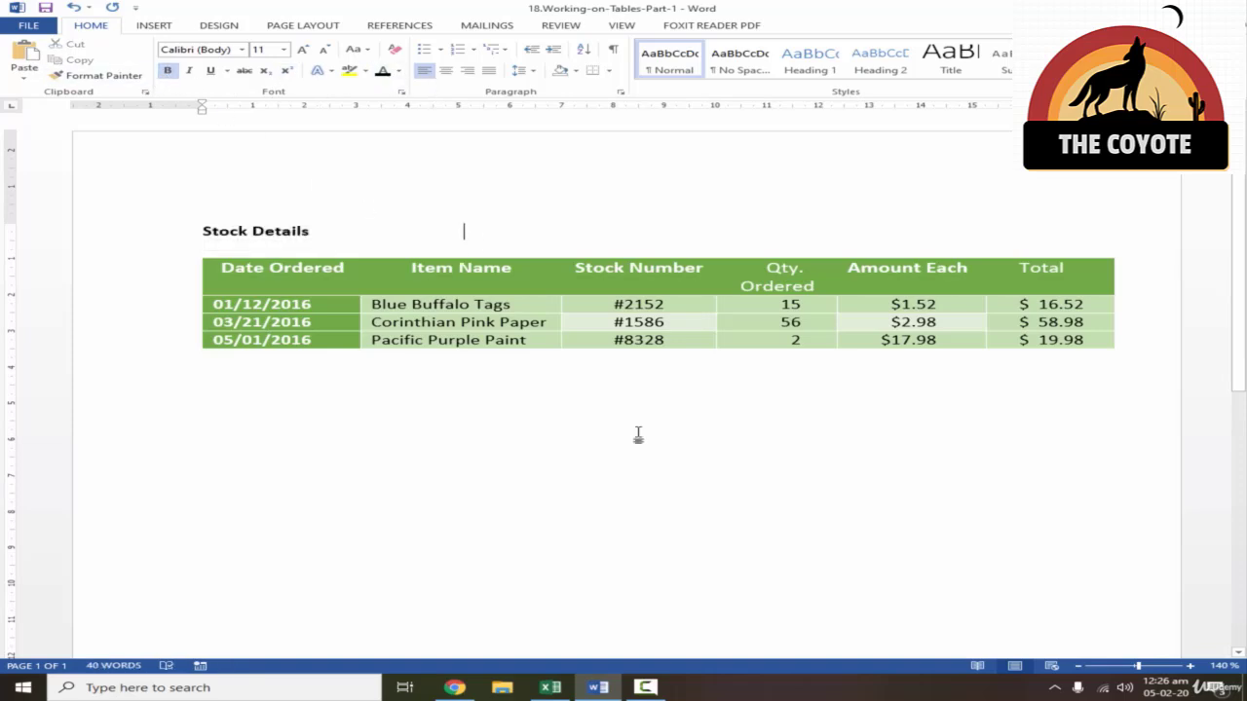
- Move the table above the Stock Details title and insert a blank line before the table
{"action": "left_click", "coordinate": [223, 267]}
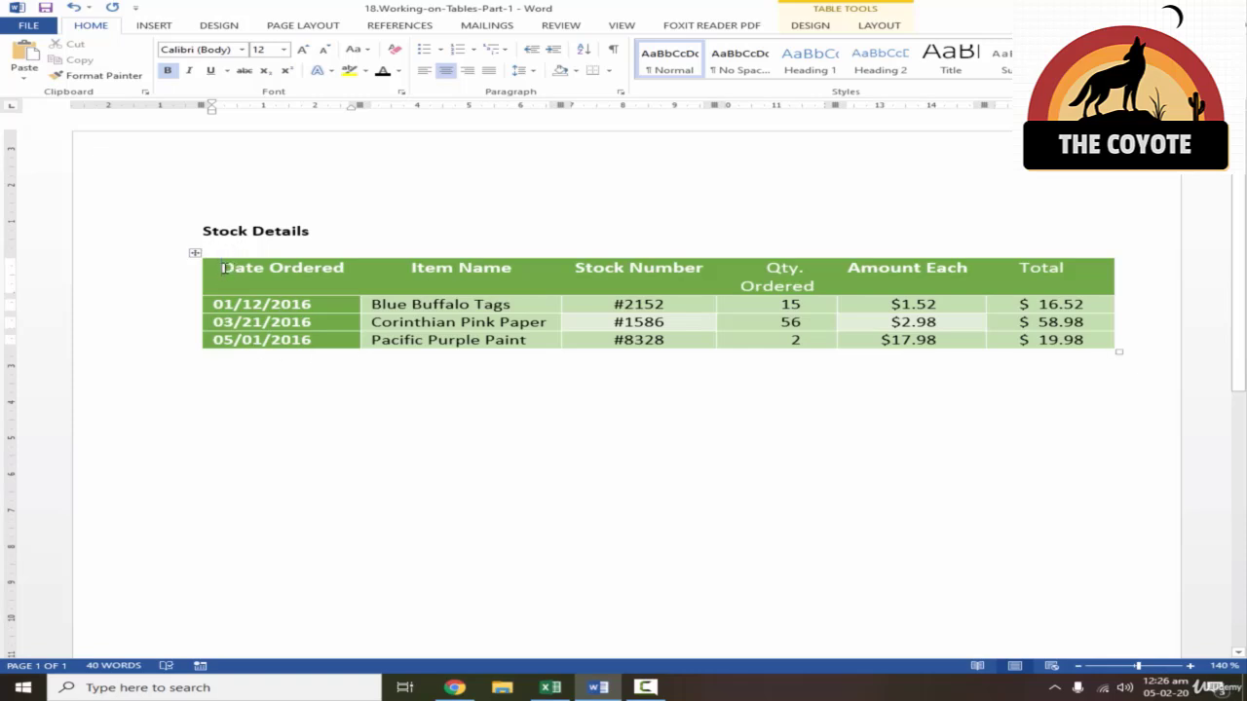
{"action": "key", "text": "alt+shift+Up"}
{"action": "key", "text": "Return"}
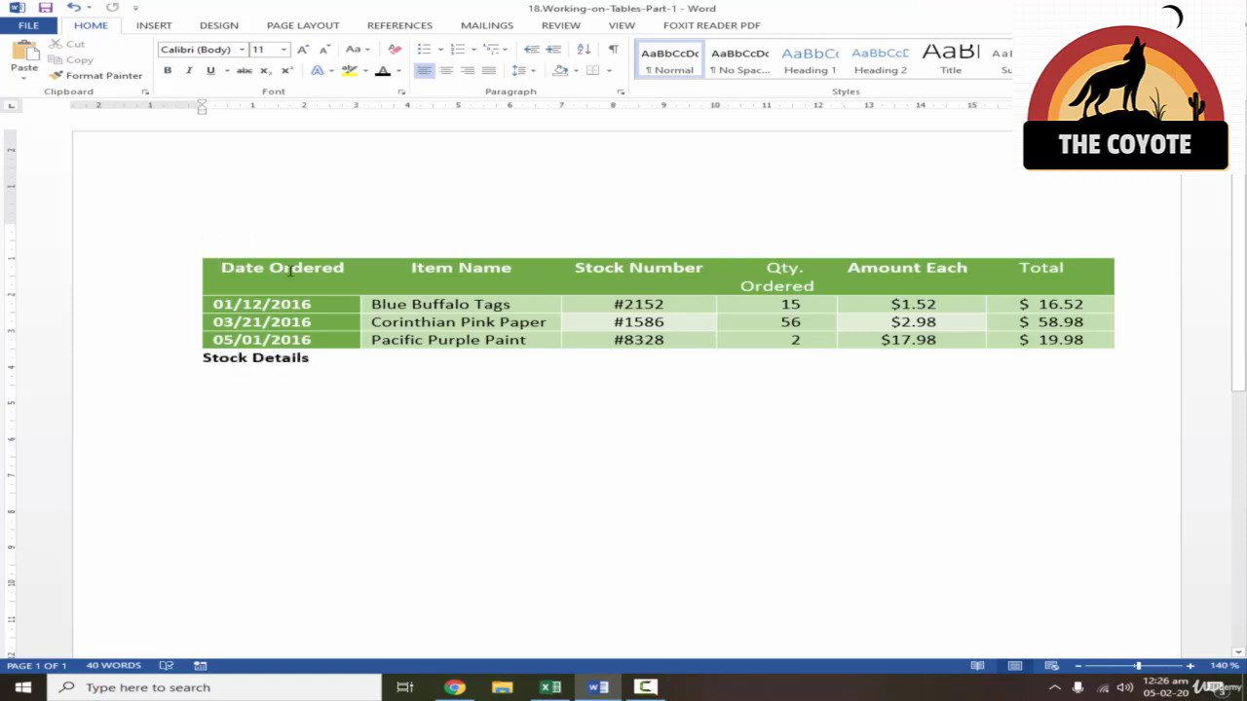
- Delete the Stock Details title below the table and place the cursor on the blank line above the table
{"action": "left_click_drag", "start_coordinate": [324, 361], "coordinate": [203, 361]}
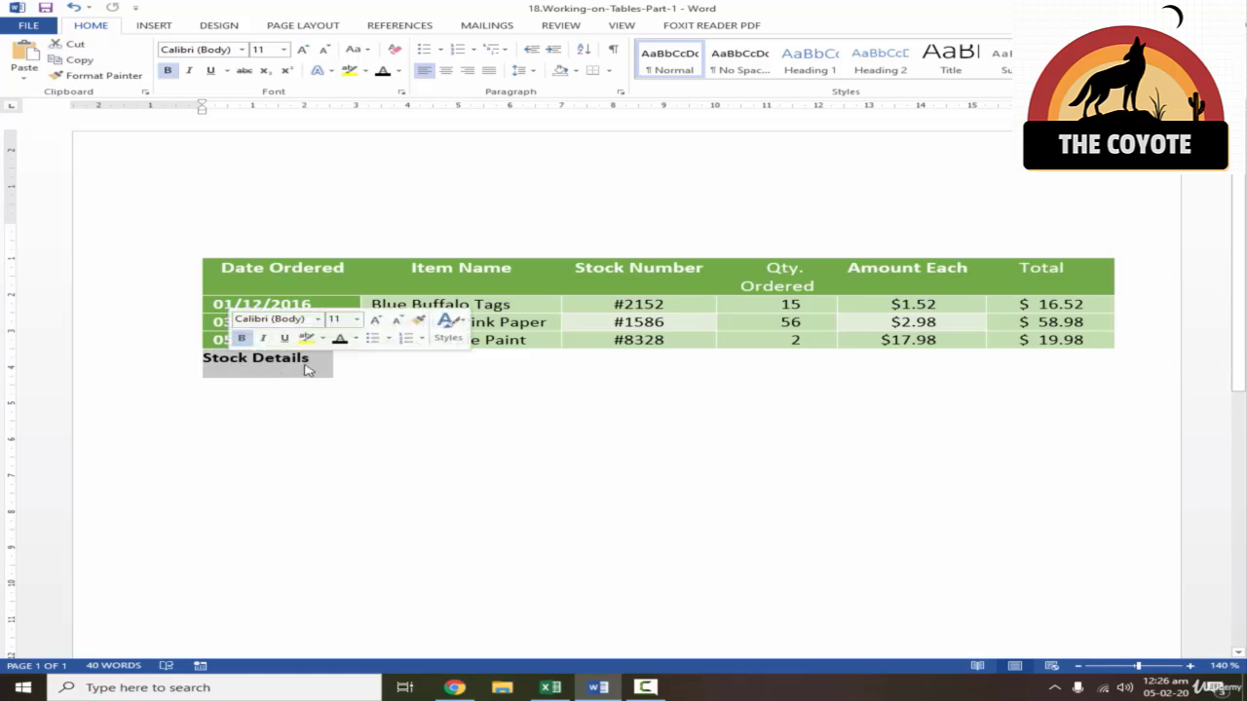
{"action": "key", "text": "BackSpace"}
{"action": "left_click", "coordinate": [234, 234]}
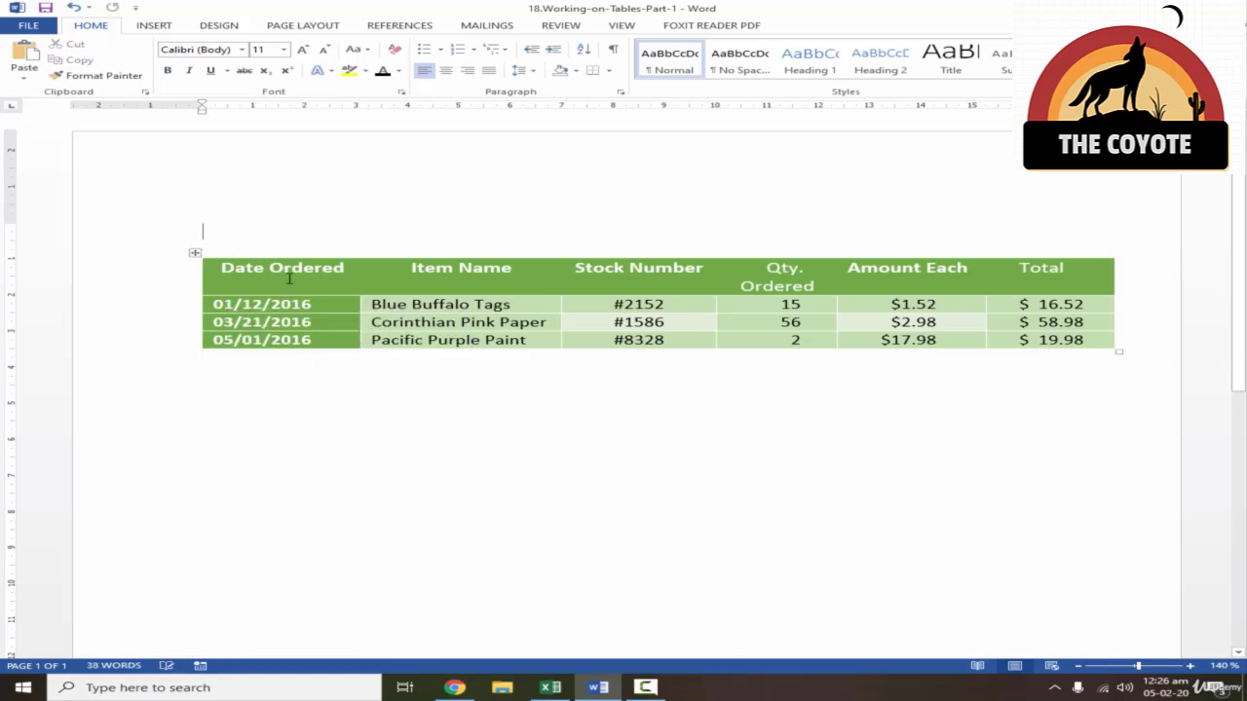